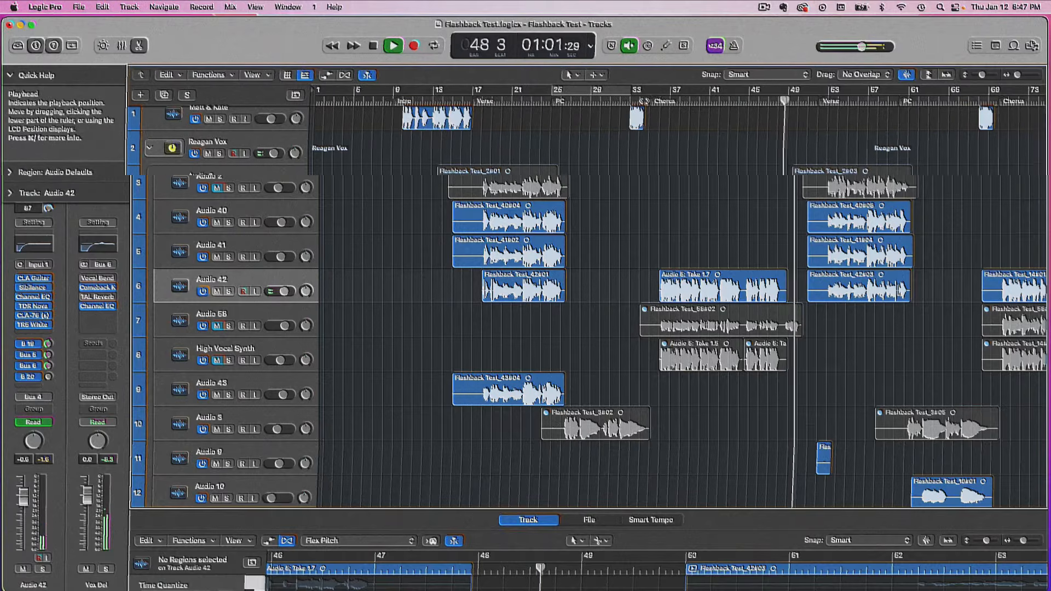
# Stop the playback, then solo the Audio 42 vocal track and play it from the chorus
pyautogui.press('space')
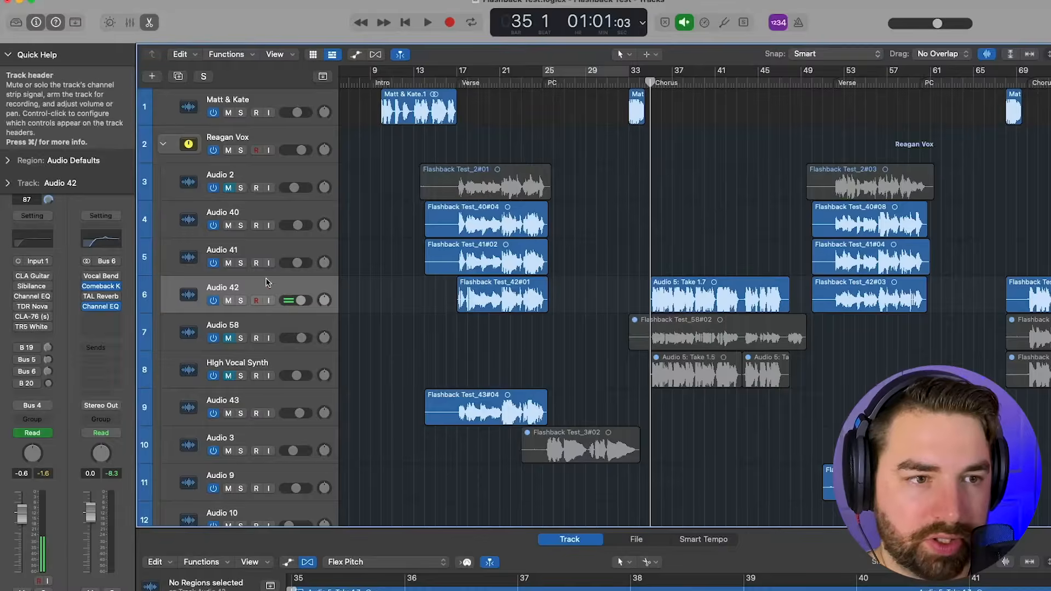
pyautogui.click(241, 301)
pyautogui.press('space')
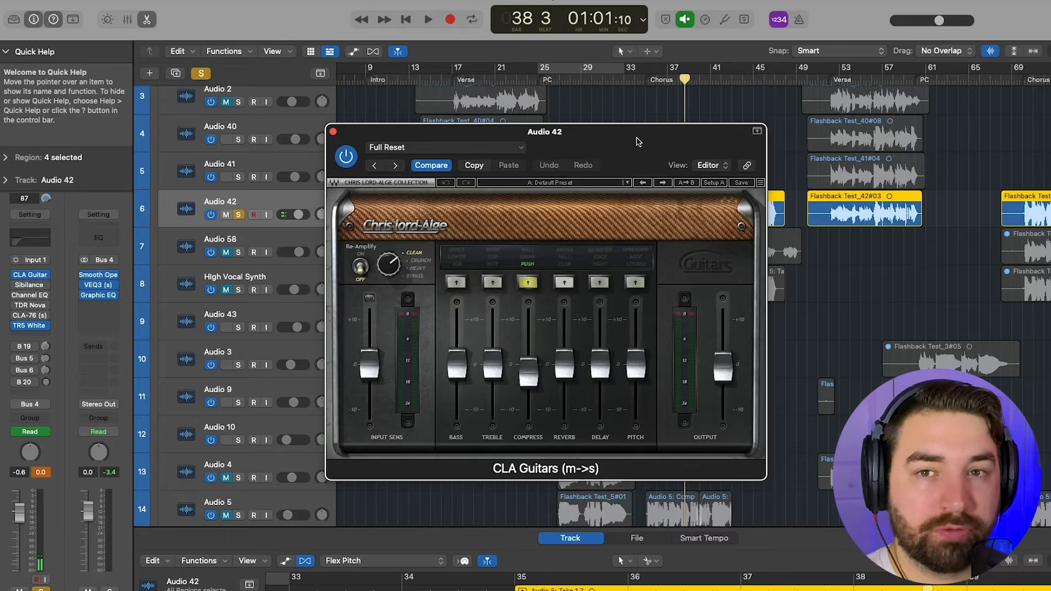
# Compare the Audio 42 vocal with the CLA Guitars plug-in bypassed and active, then close the plug-in
pyautogui.moveTo(637, 141); pyautogui.dragTo(502, 81)
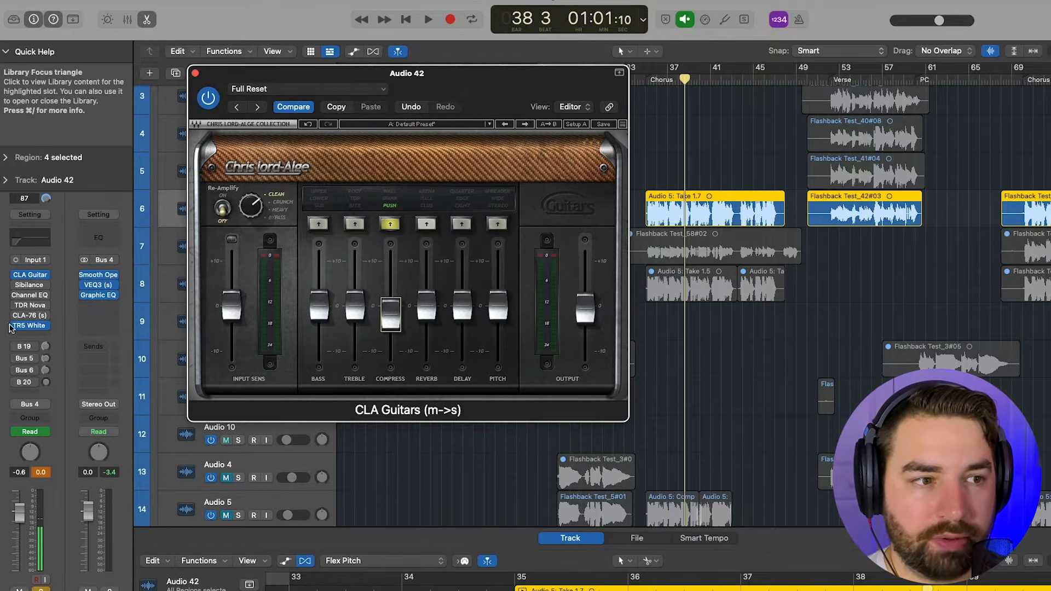
pyautogui.moveTo(16, 276)
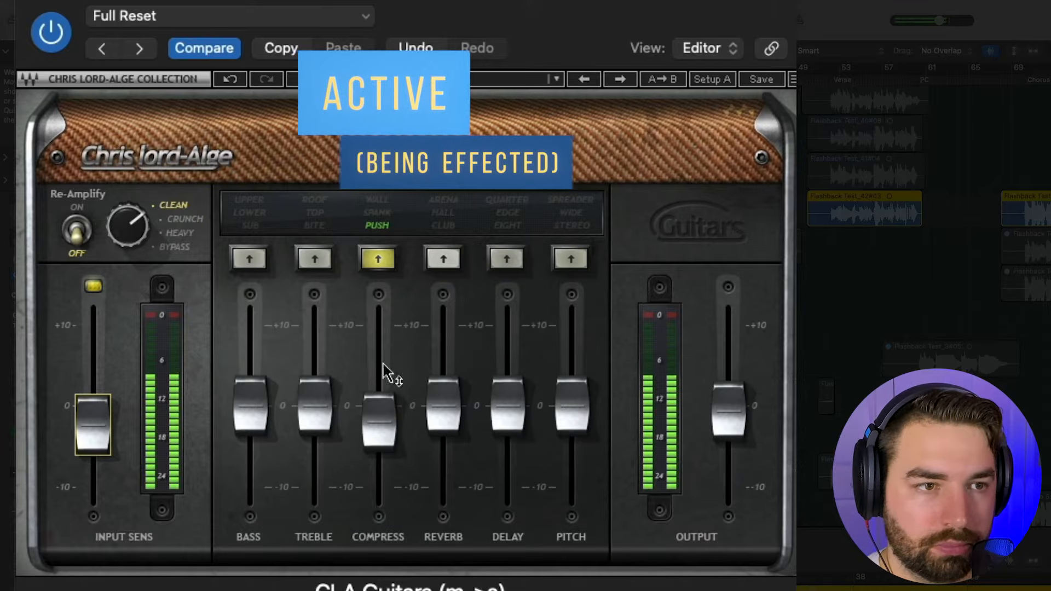
pyautogui.click(47, 28)
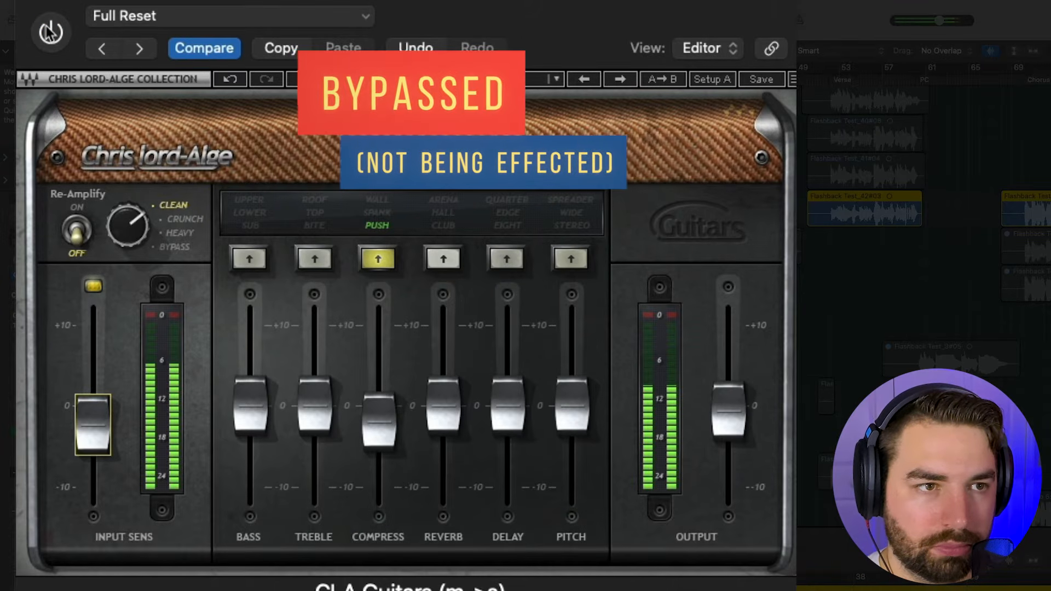
pyautogui.click(48, 32)
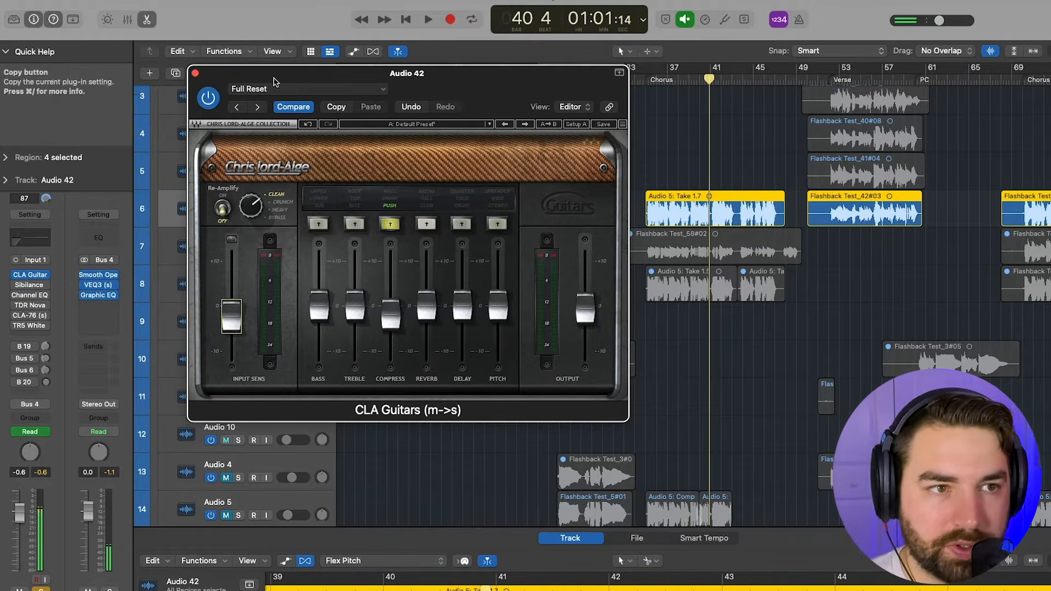
pyautogui.click(196, 74)
# Open the Sibilance plug-in on Audio 42 and loop playback of the chorus from bar 35 to bar 43
pyautogui.click(29, 285)
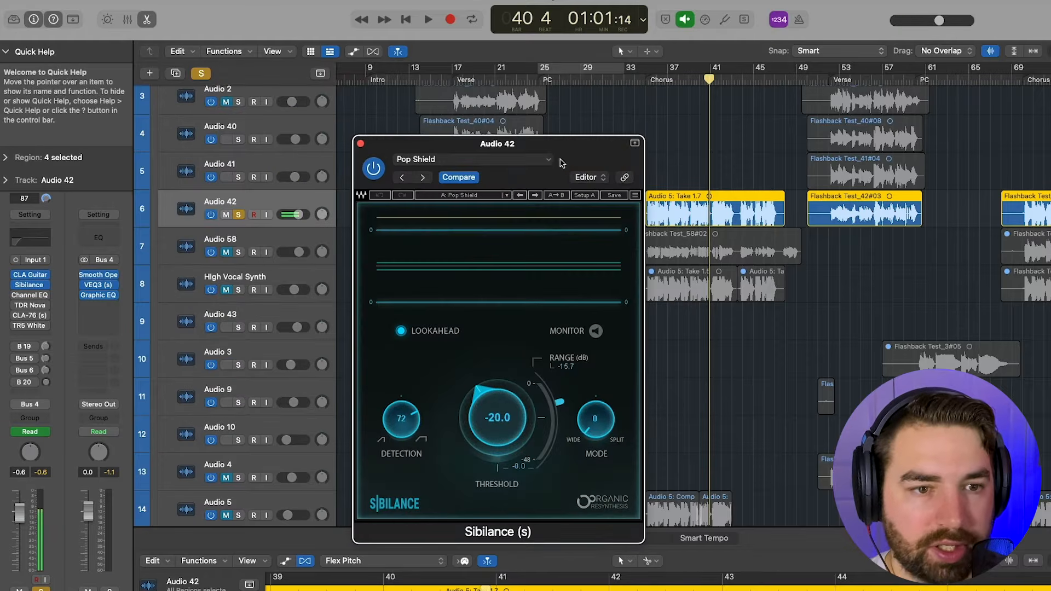
pyautogui.moveTo(570, 147); pyautogui.dragTo(425, 69)
pyautogui.moveTo(650, 74); pyautogui.dragTo(735, 85)
pyautogui.press('space')
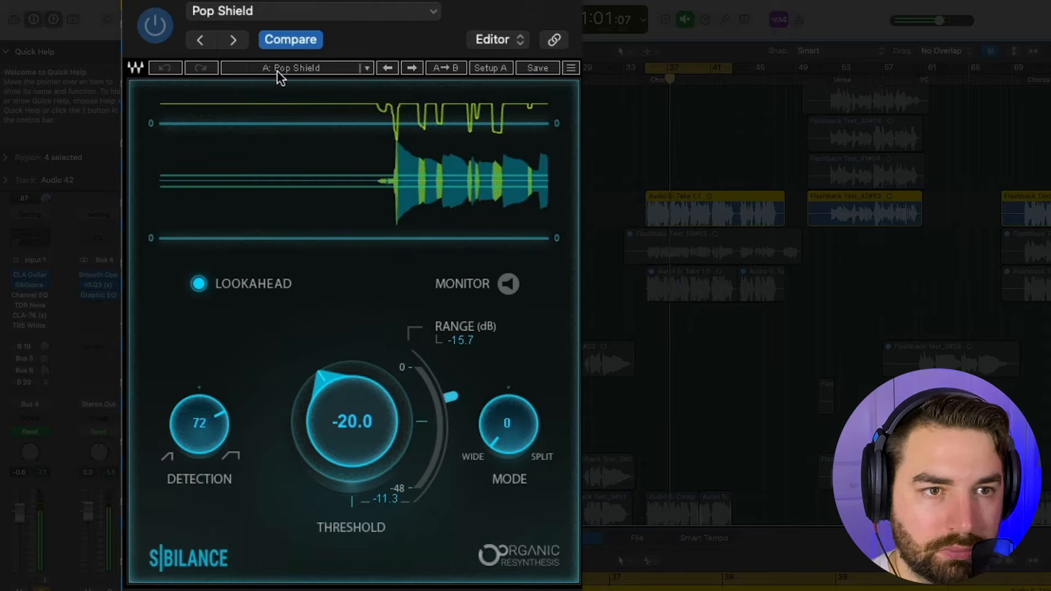
# Turn on Sibilance monitoring, set its threshold to -3.0 while listening, and close the plug-in
pyautogui.click(508, 284)
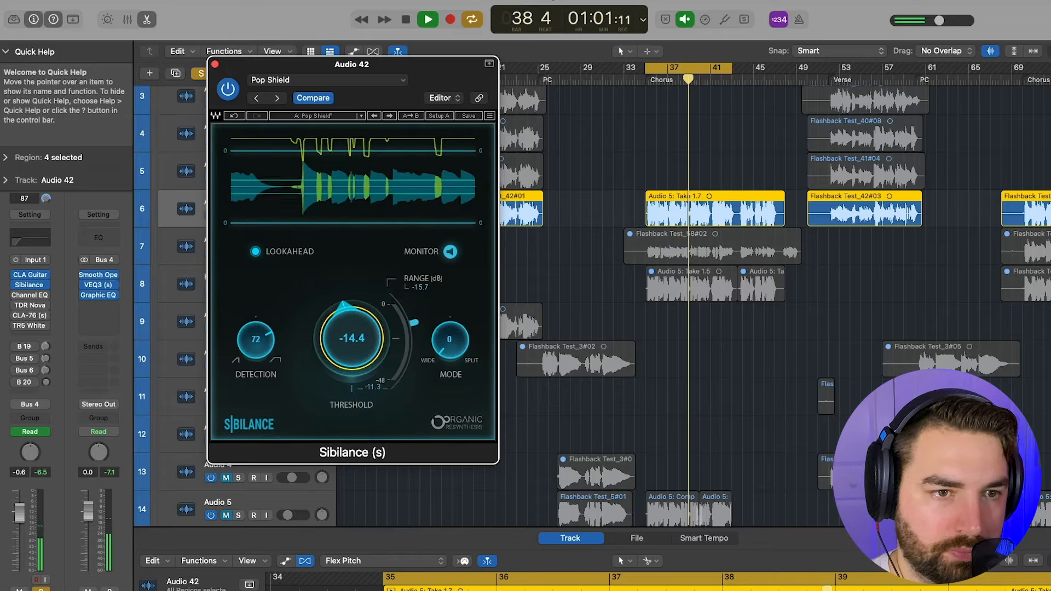
pyautogui.moveTo(351, 337); pyautogui.dragTo(352, 335)
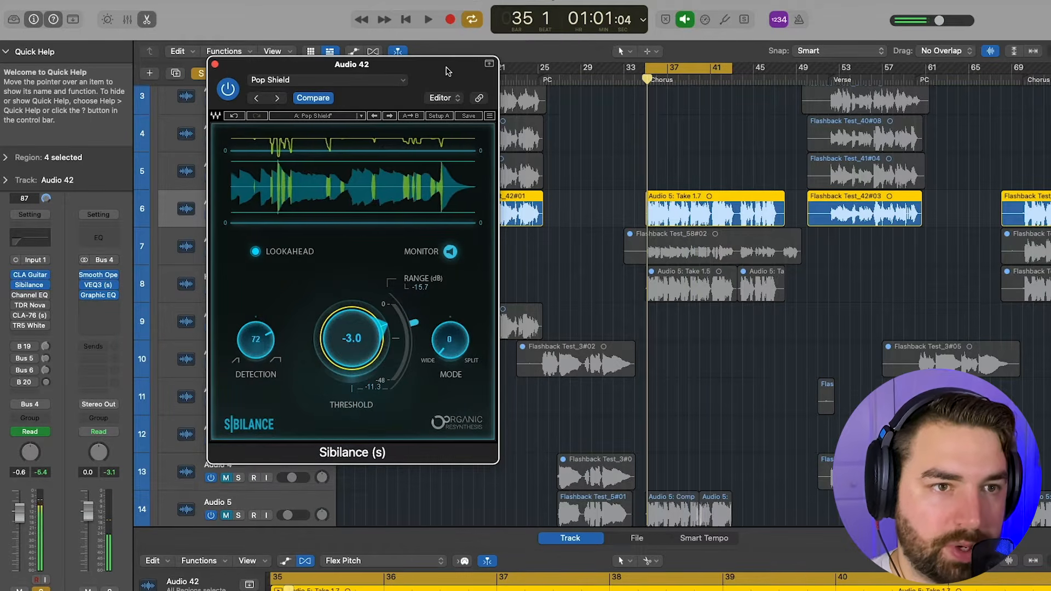
pyautogui.moveTo(448, 71); pyautogui.dragTo(499, 108)
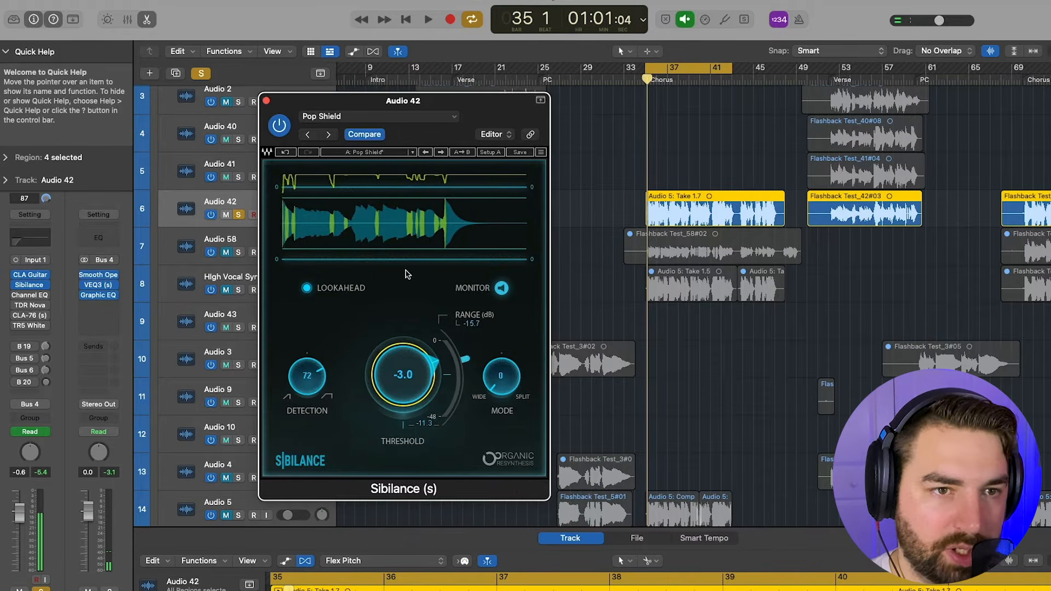
pyautogui.press('space')
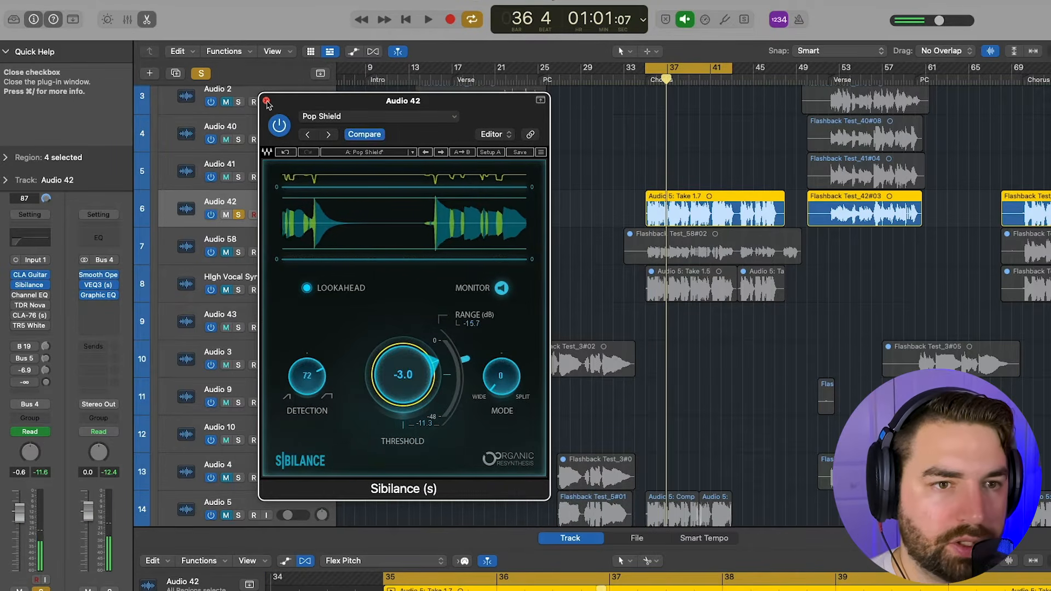
pyautogui.moveTo(276, 103); pyautogui.dragTo(470, 248)
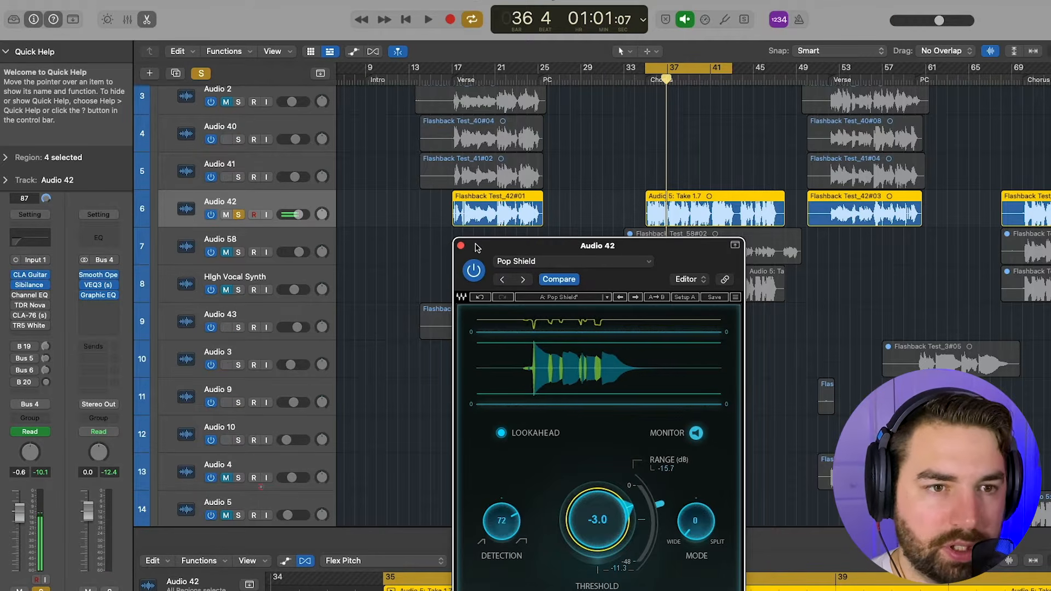
pyautogui.moveTo(475, 248); pyautogui.dragTo(465, 229)
pyautogui.click(450, 227)
# Enable the Channel EQ on Audio 42 and check its low-cut curve before closing it
pyautogui.click(15, 295)
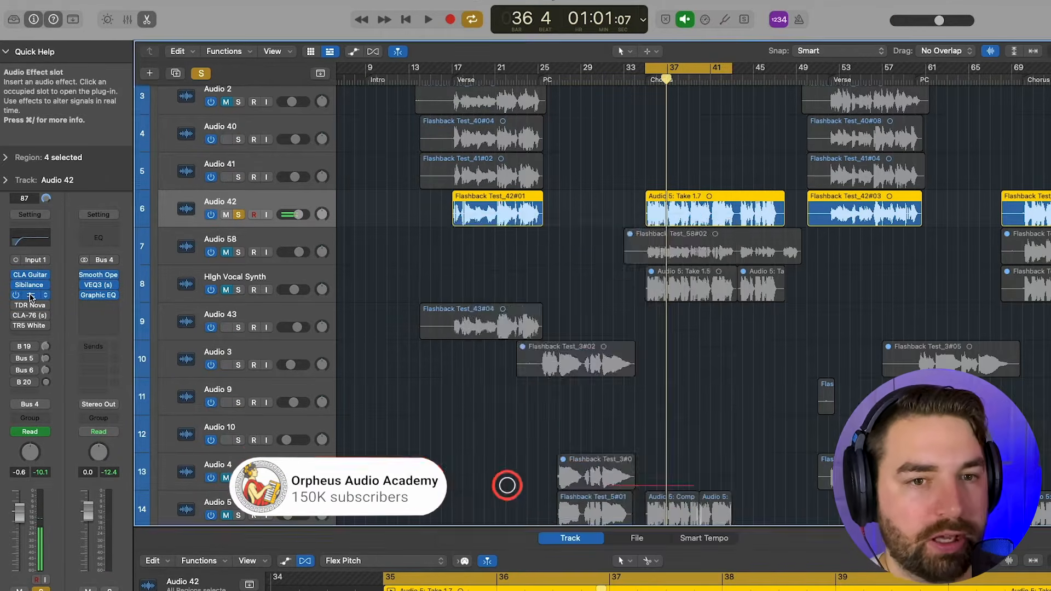
pyautogui.click(30, 296)
pyautogui.moveTo(761, 148); pyautogui.dragTo(563, 112)
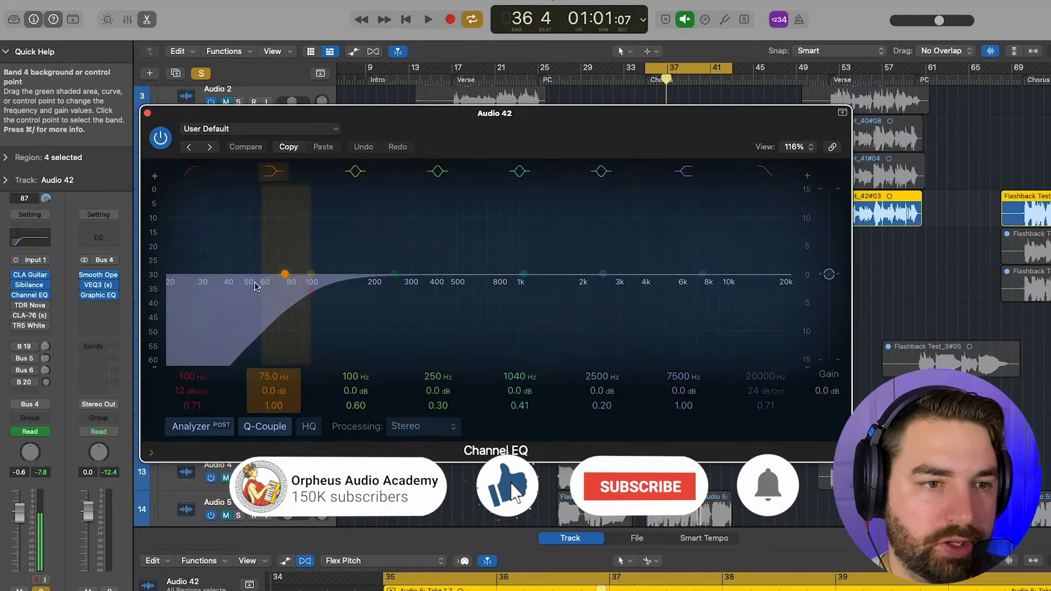
pyautogui.click(148, 113)
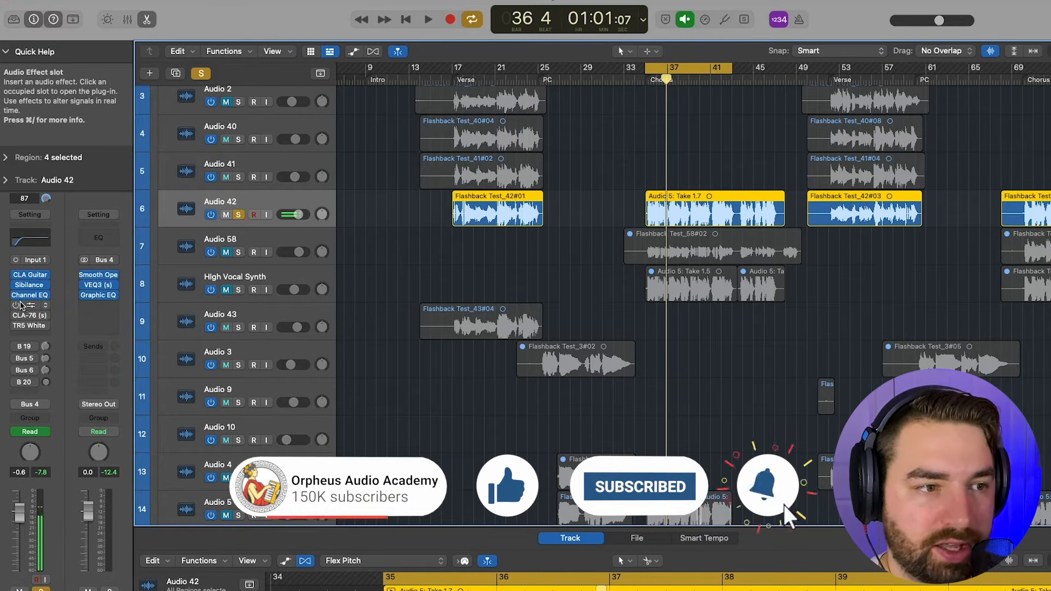
# Enable TDR Nova on Audio 42 with its editor open for viewing the EQ curve
pyautogui.click(30, 306)
pyautogui.hscroll(-1, 746, 133)
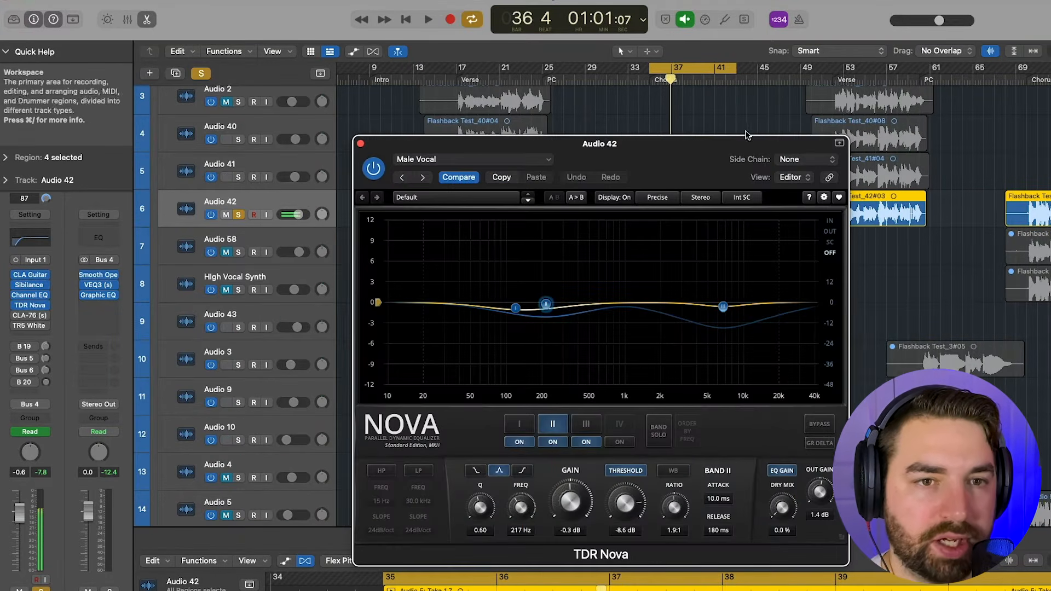
pyautogui.moveTo(646, 155); pyautogui.dragTo(437, 110)
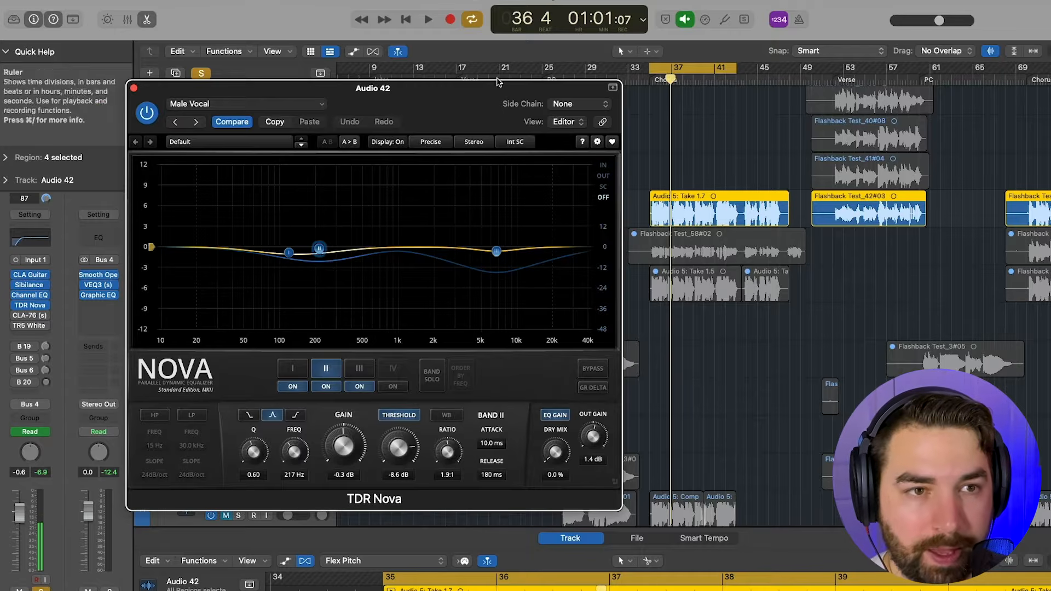
pyautogui.moveTo(445, 99); pyautogui.dragTo(536, 120)
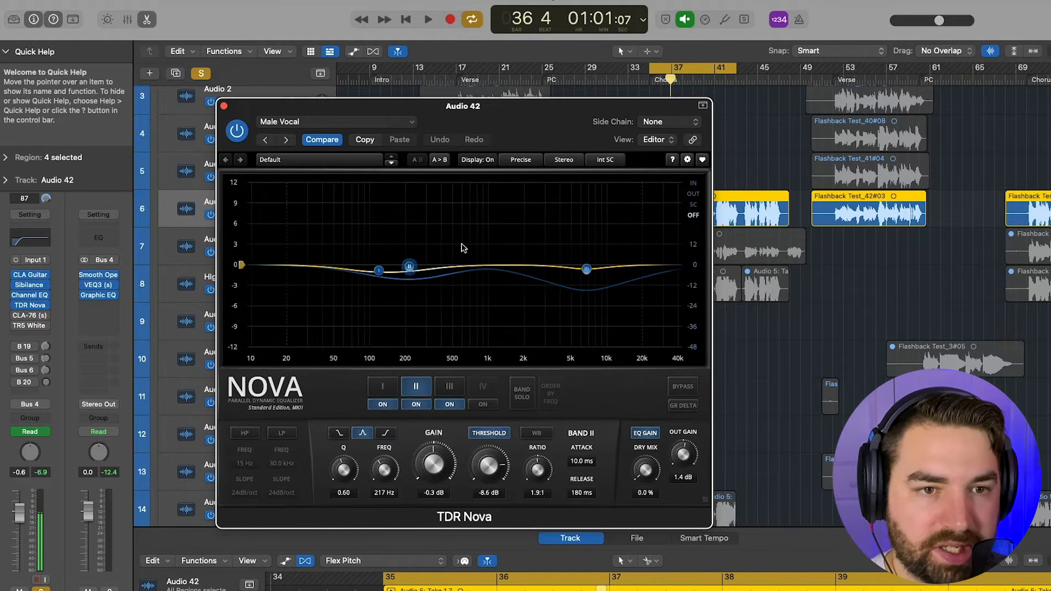
pyautogui.moveTo(566, 108)
pyautogui.mouseDown()
pyautogui.moveTo(506, 72)
pyautogui.moveTo(532, 60)
pyautogui.moveTo(555, 67)
pyautogui.moveTo(572, 93)
pyautogui.mouseUp()
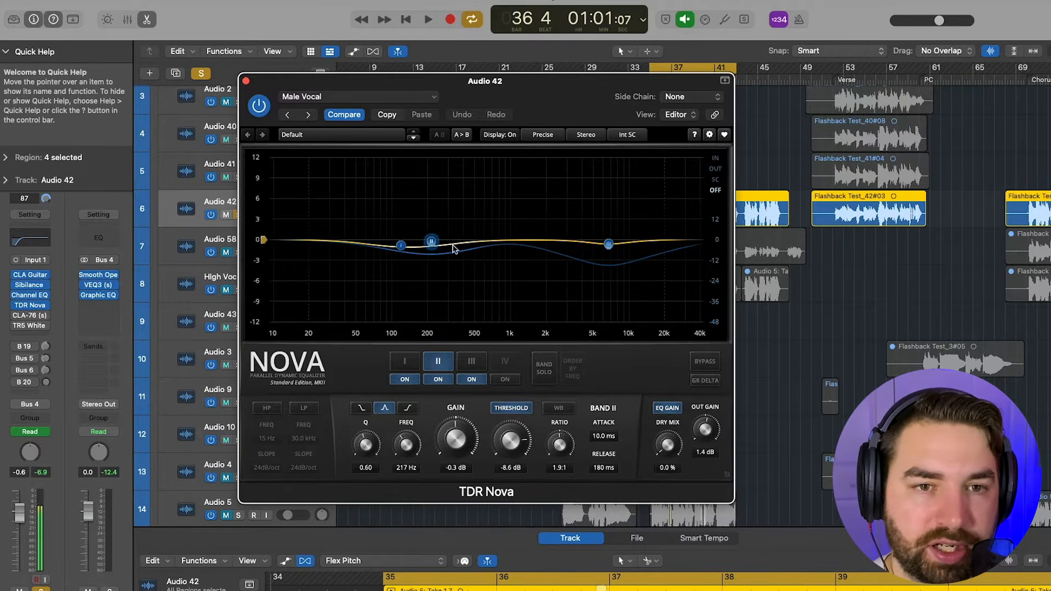
pyautogui.moveTo(548, 115); pyautogui.dragTo(478, 108)
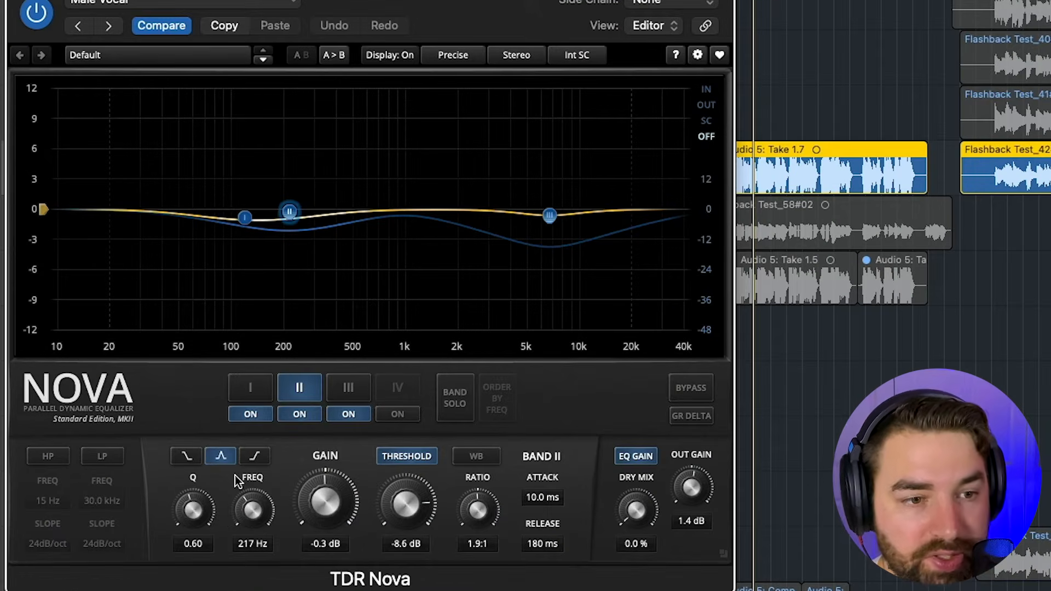
# Inspect the settings of TDR Nova bands I, II and III, switching band III off and on again
pyautogui.click(244, 216)
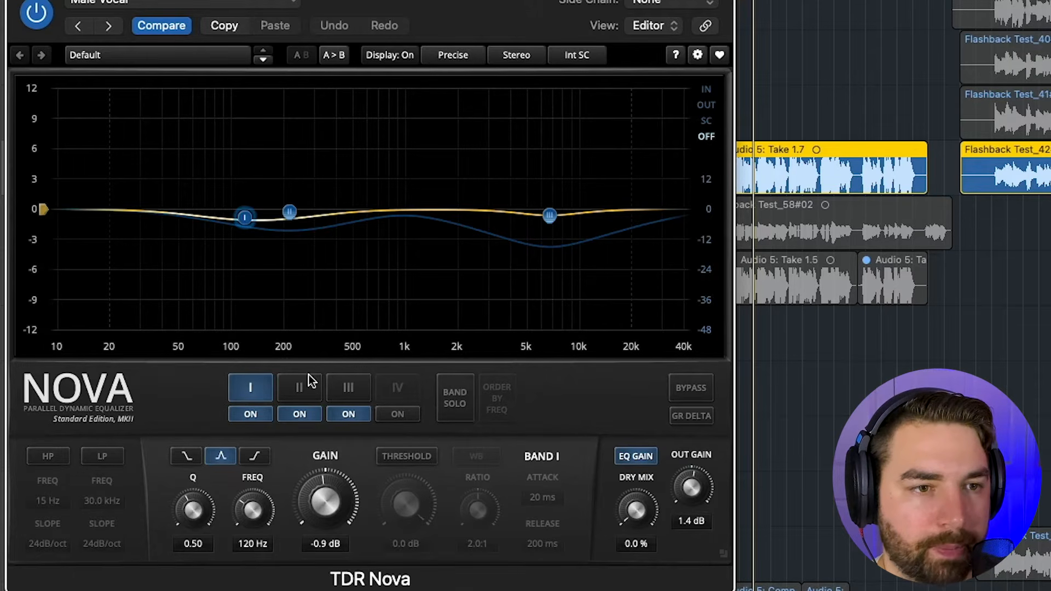
pyautogui.click(288, 212)
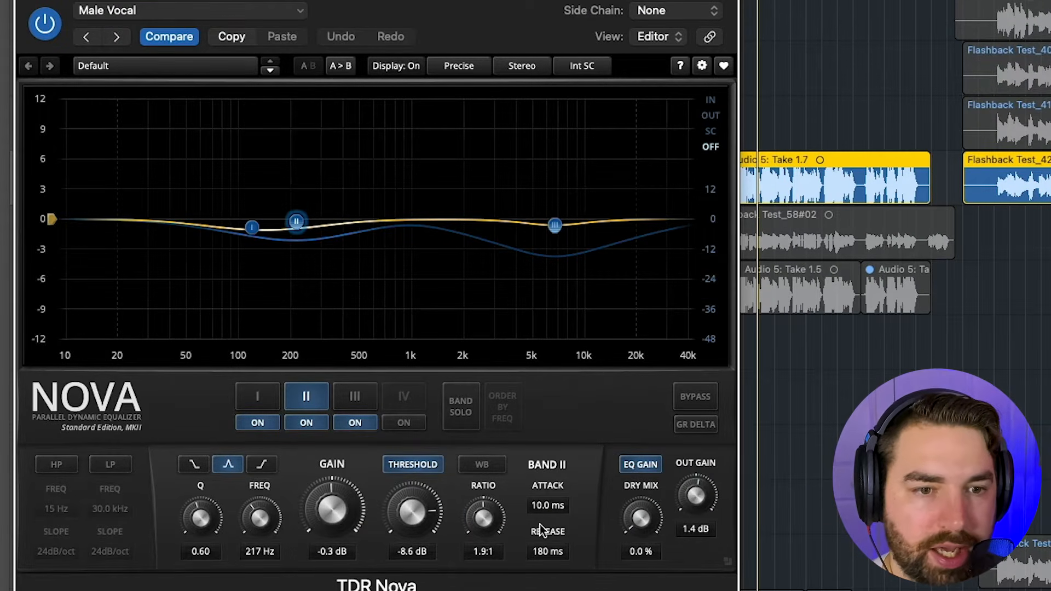
pyautogui.click(353, 423)
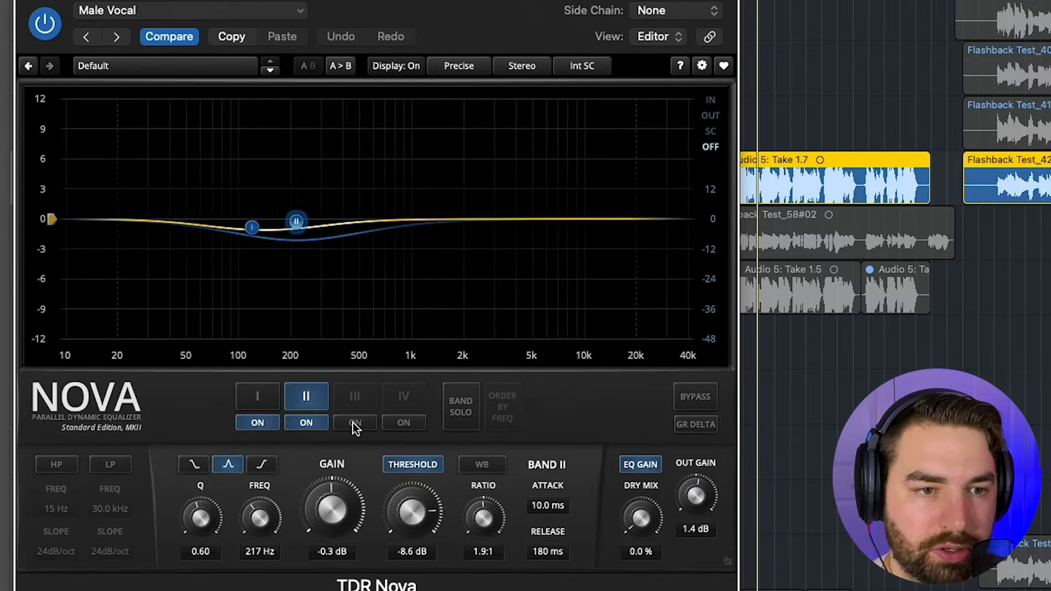
pyautogui.click(352, 423)
pyautogui.click(356, 405)
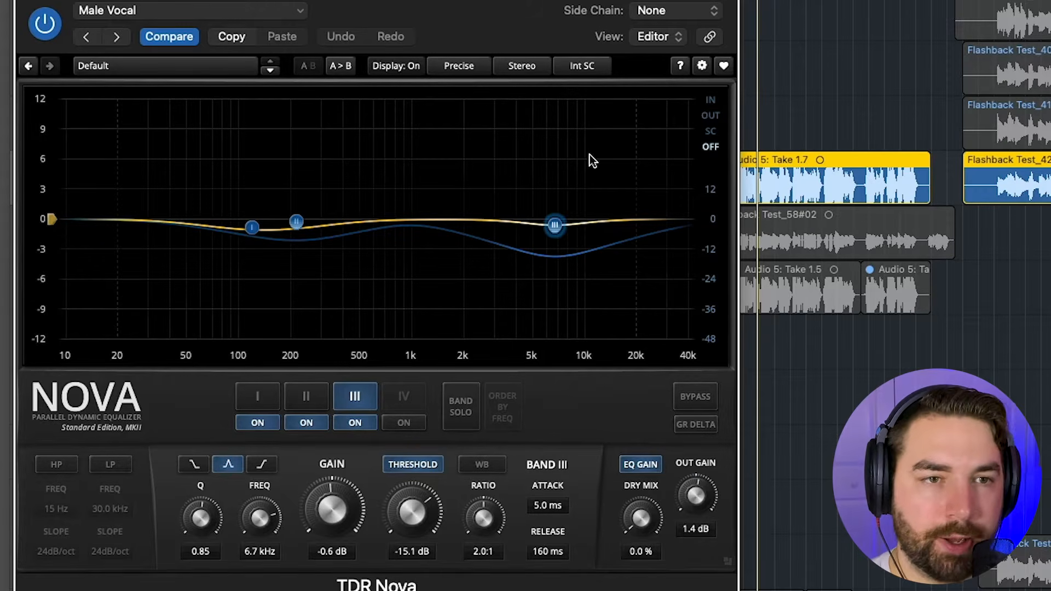
# Compare the vocal with TDR Nova bypassed and active during playback
pyautogui.moveTo(508, 1); pyautogui.dragTo(493, 24)
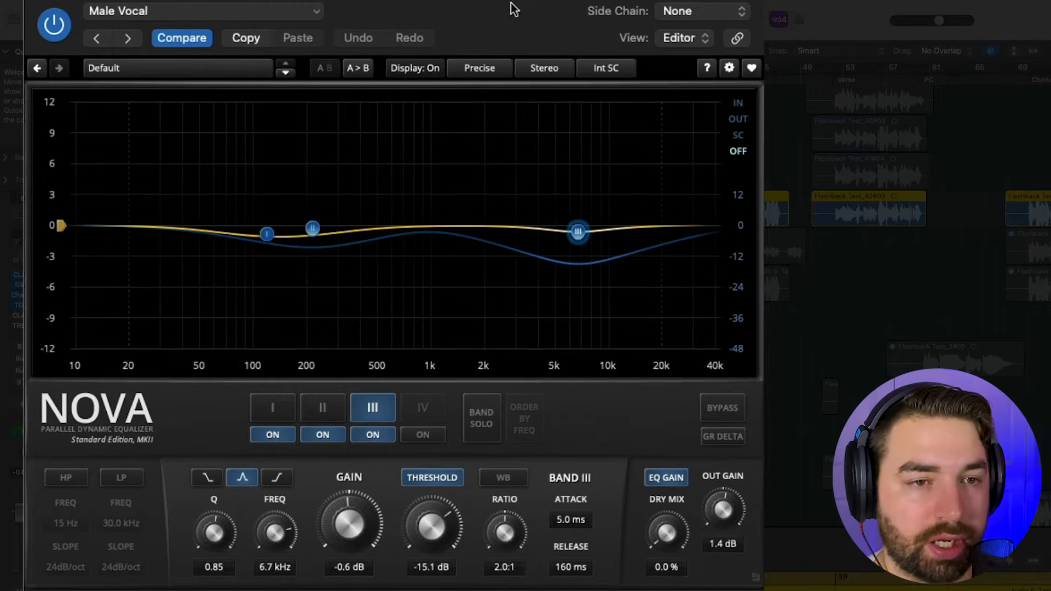
pyautogui.moveTo(513, 9); pyautogui.dragTo(539, 2)
pyautogui.moveTo(517, 3)
pyautogui.mouseDown()
pyautogui.moveTo(530, 4)
pyautogui.moveTo(504, 10)
pyautogui.mouseUp()
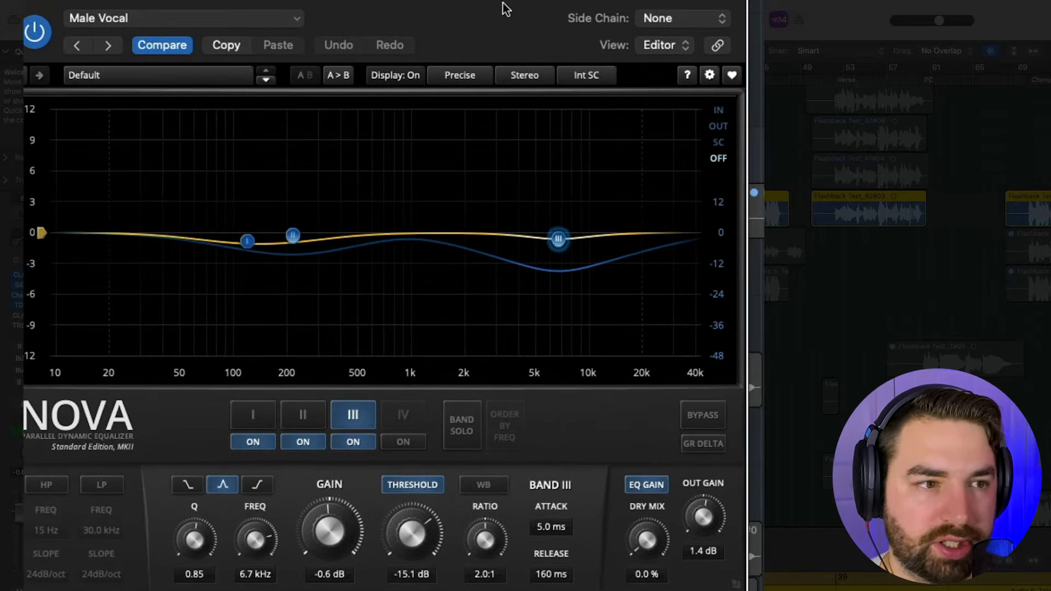
pyautogui.click(36, 33)
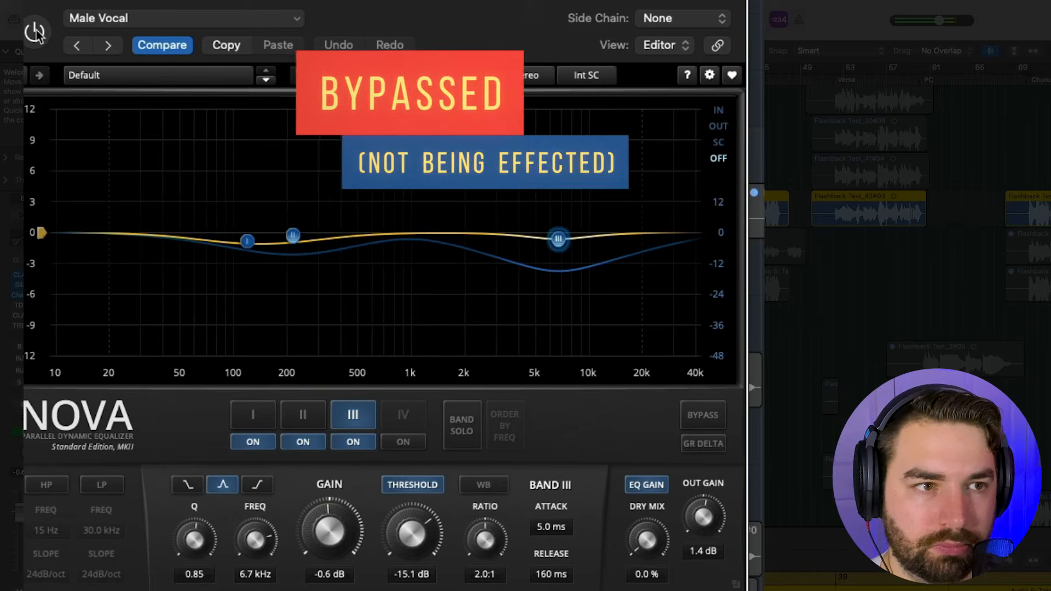
pyautogui.click(35, 33)
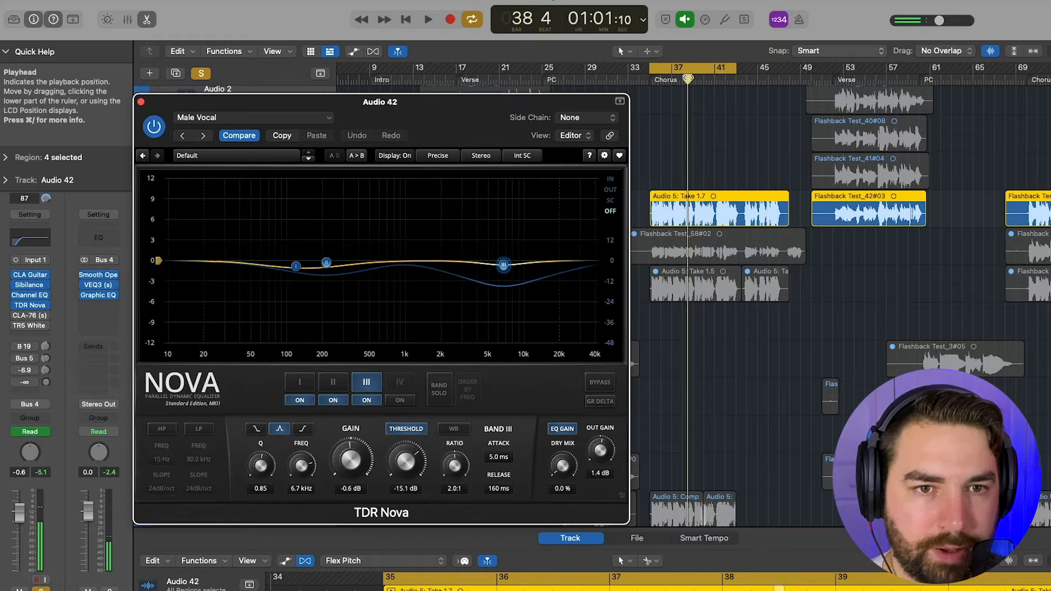
# Open the CLA-76 compressor on Audio 42 and activate it during chorus playback
pyautogui.press(',')
pyautogui.click(108, 557)
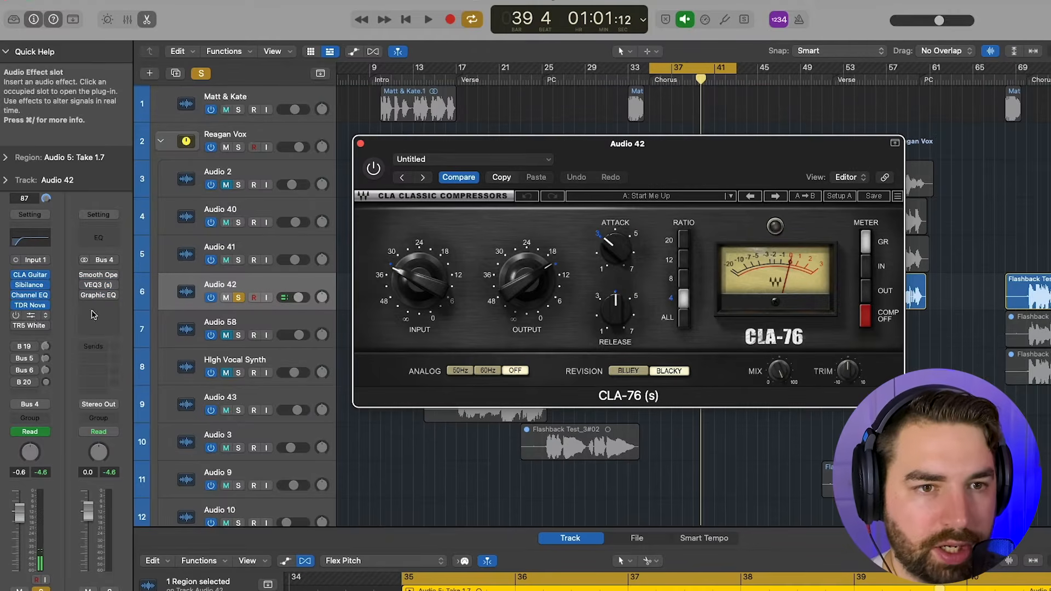
pyautogui.moveTo(723, 171); pyautogui.dragTo(452, 79)
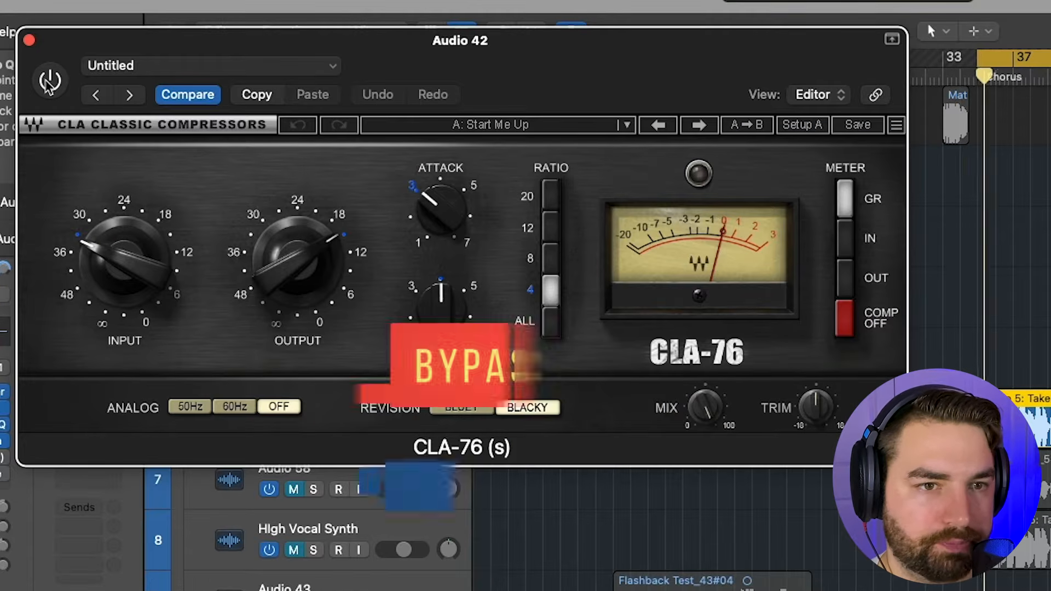
pyautogui.click(49, 82)
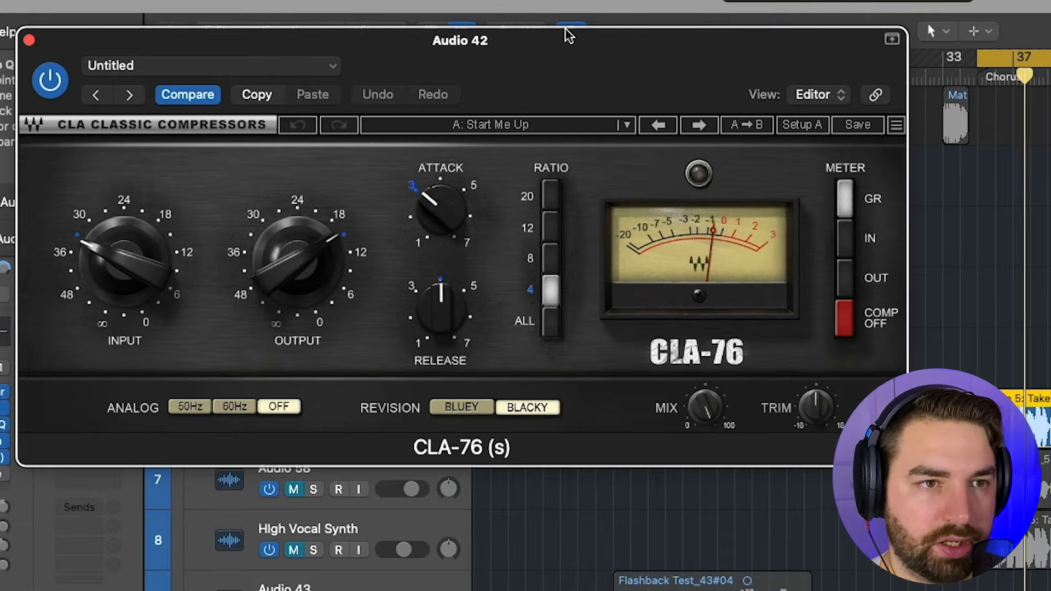
# Bypass and reactivate the CLA-76 compressor to compare its effect on the vocal
pyautogui.moveTo(568, 33); pyautogui.dragTo(563, 58)
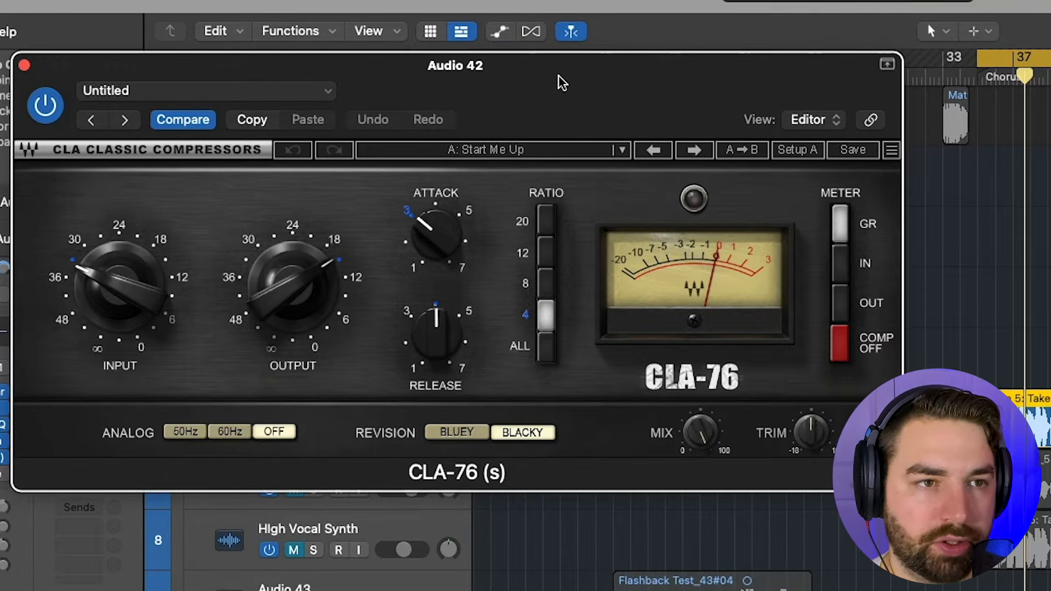
pyautogui.moveTo(411, 104); pyautogui.dragTo(455, 99)
pyautogui.click(87, 102)
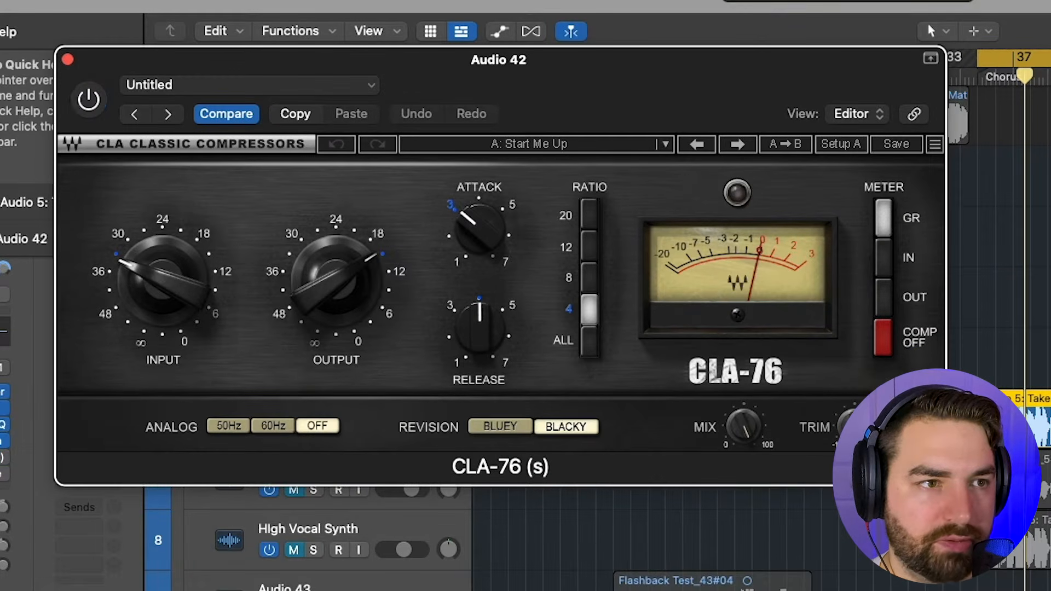
pyautogui.click(88, 102)
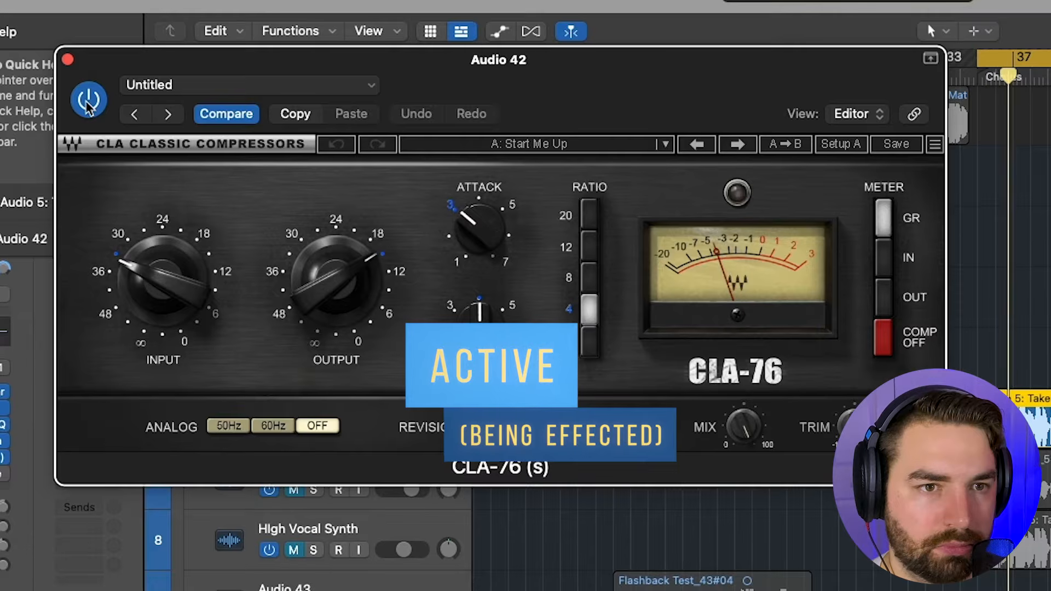
# Compare the chorus vocal once more with the CLA-76 bypassed and active, and close the compressor's window
pyautogui.click(88, 103)
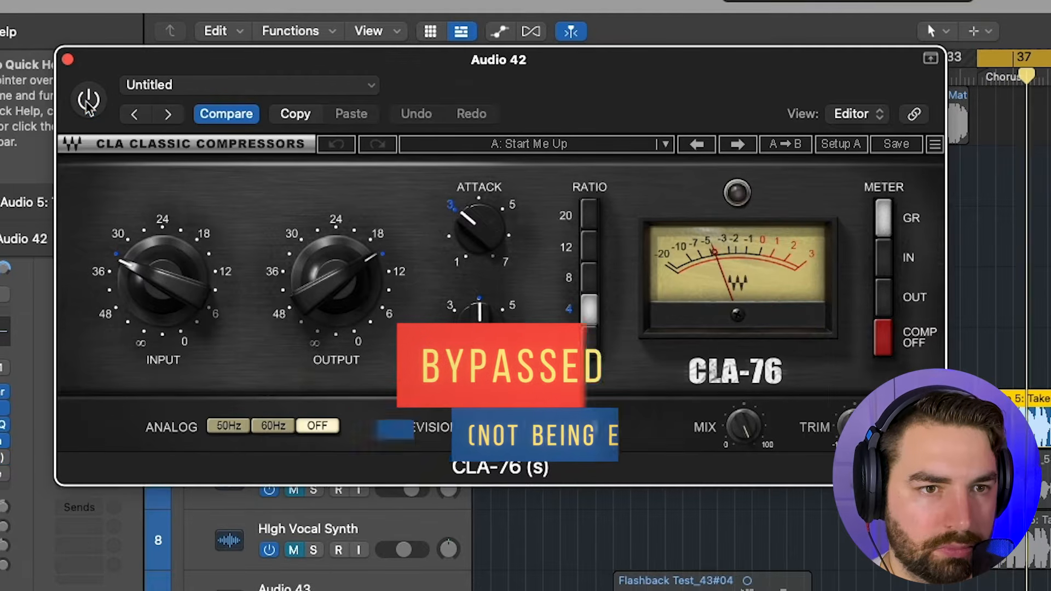
pyautogui.click(88, 103)
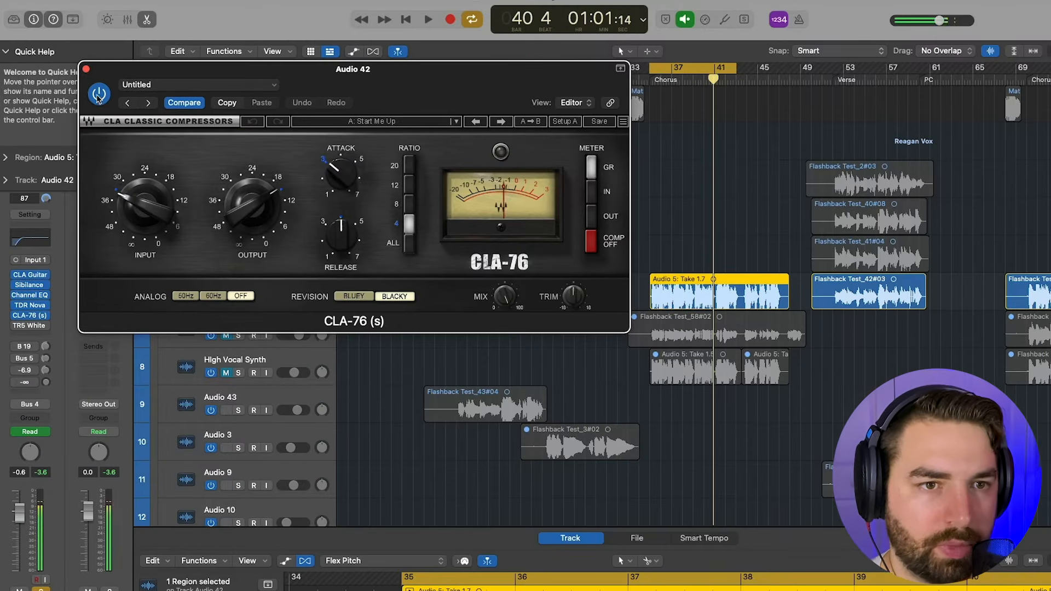
pyautogui.moveTo(335, 86); pyautogui.dragTo(545, 138)
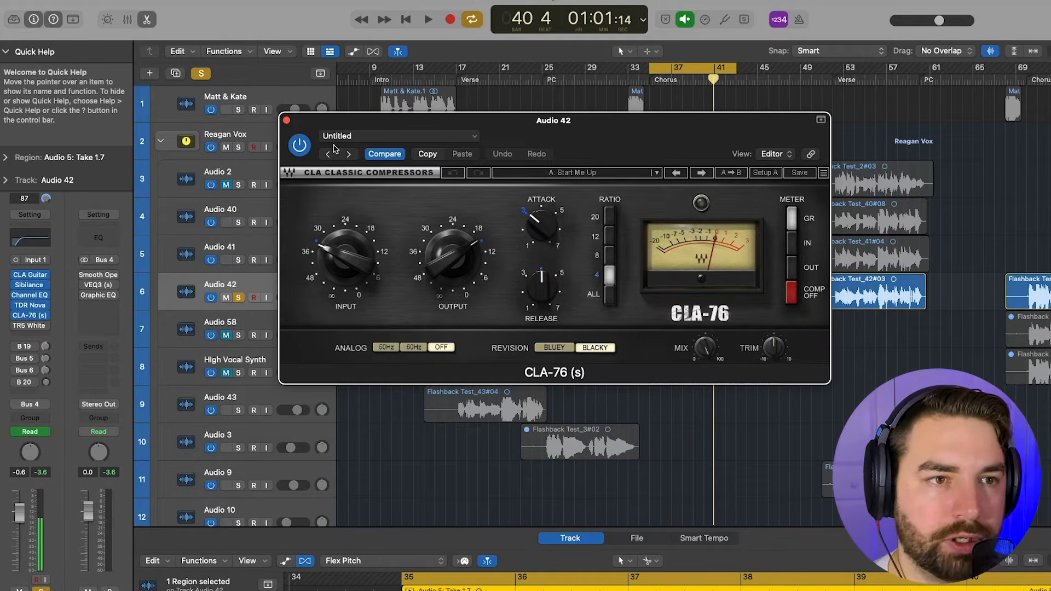
pyautogui.click(286, 121)
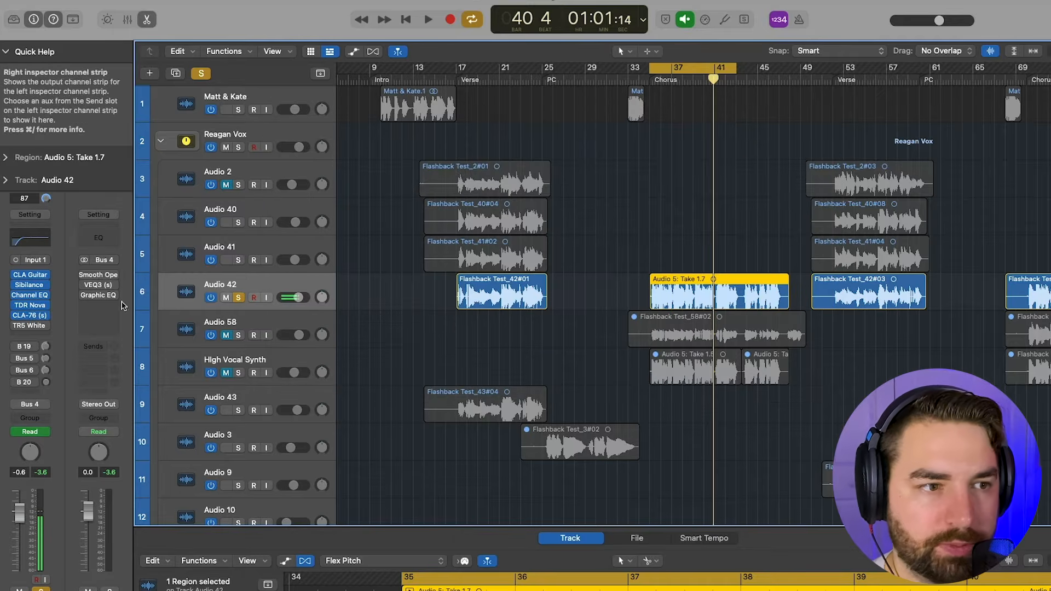
# Open and activate the TR5 White 2A compressor on Audio 42, and play part of the chorus through it
pyautogui.click(30, 327)
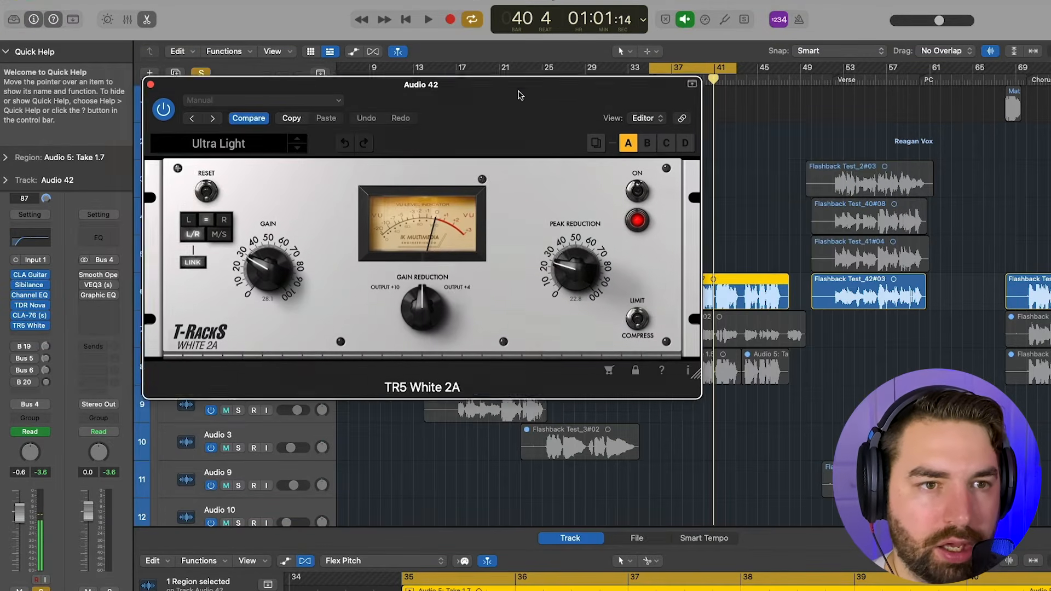
pyautogui.moveTo(519, 95); pyautogui.dragTo(428, 77)
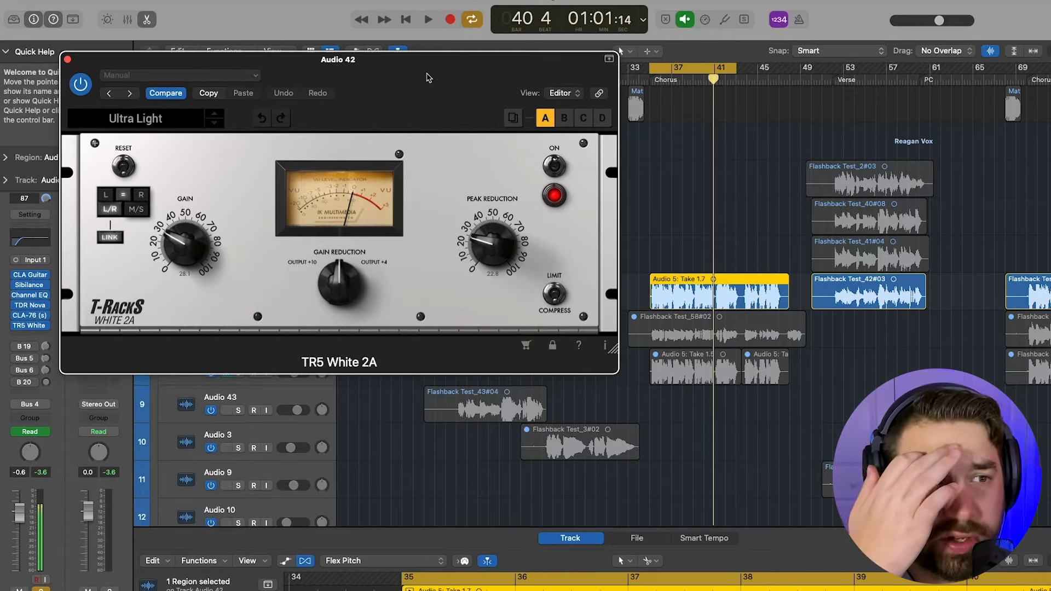
pyautogui.moveTo(428, 77); pyautogui.dragTo(447, 73)
pyautogui.press('space')
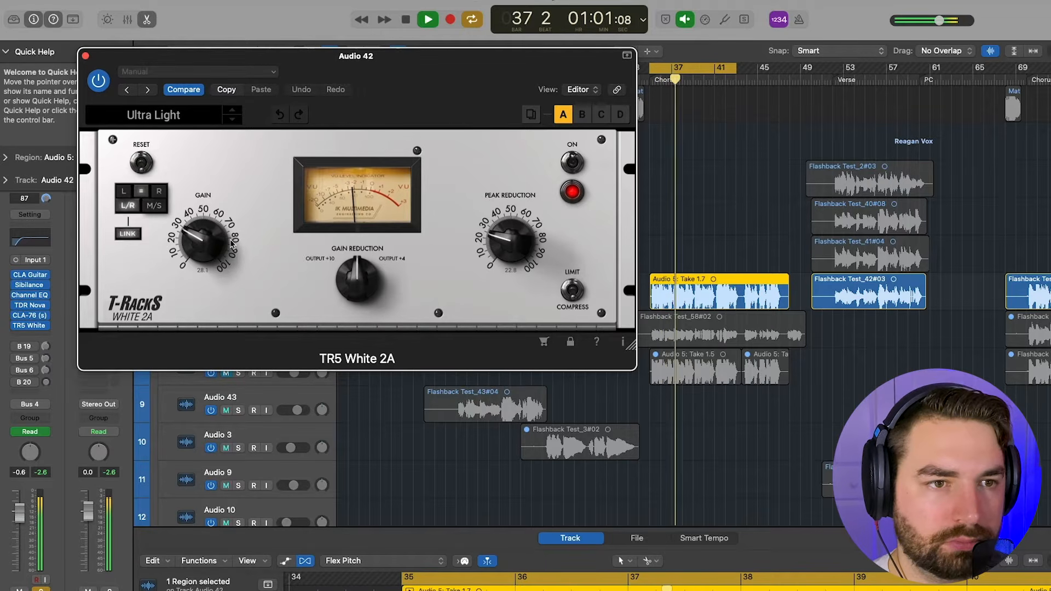
pyautogui.press('space')
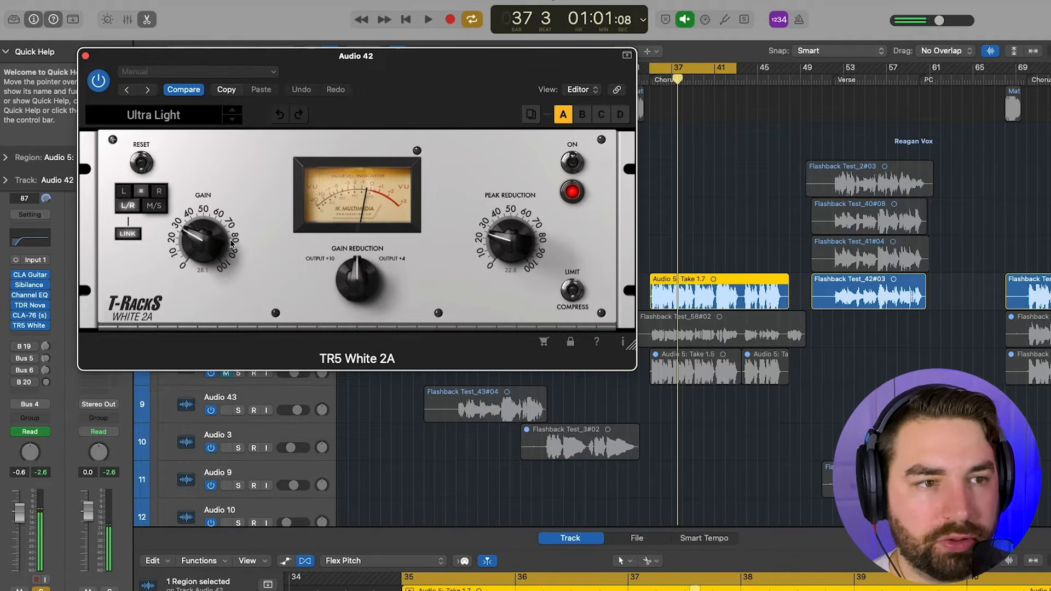
# Compare the chorus vocal with the TR5 White 2A bypassed and active, and close its window
pyautogui.click(98, 82)
pyautogui.press('space')
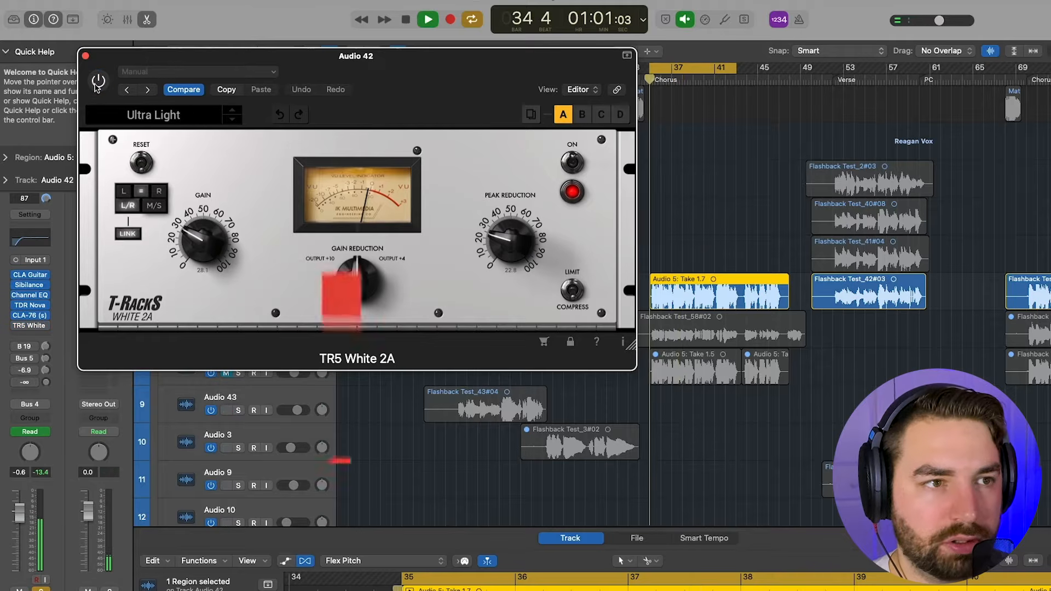
pyautogui.click(98, 82)
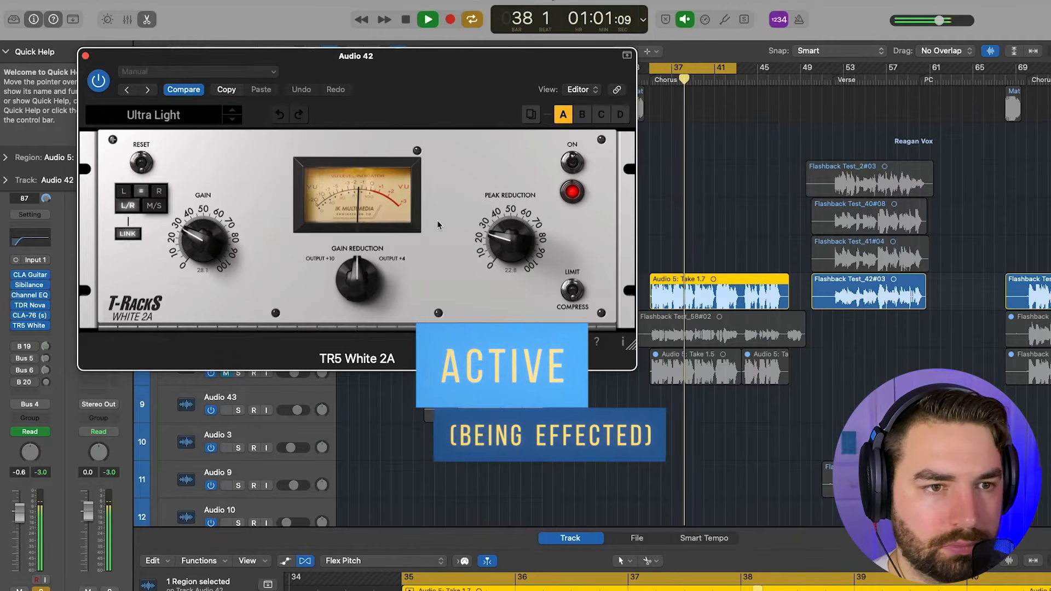
pyautogui.press('space')
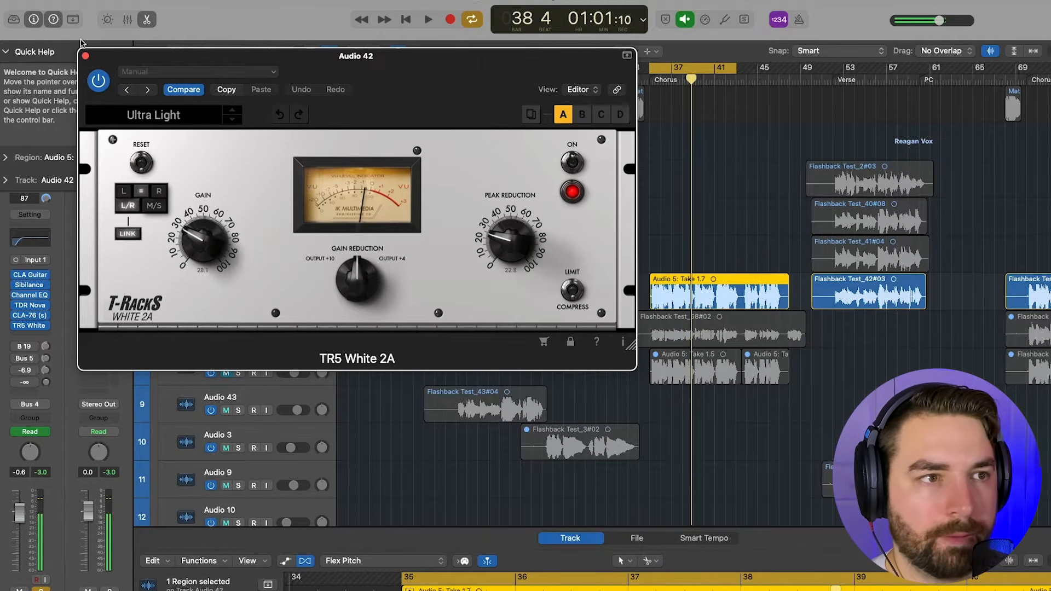
pyautogui.click(86, 56)
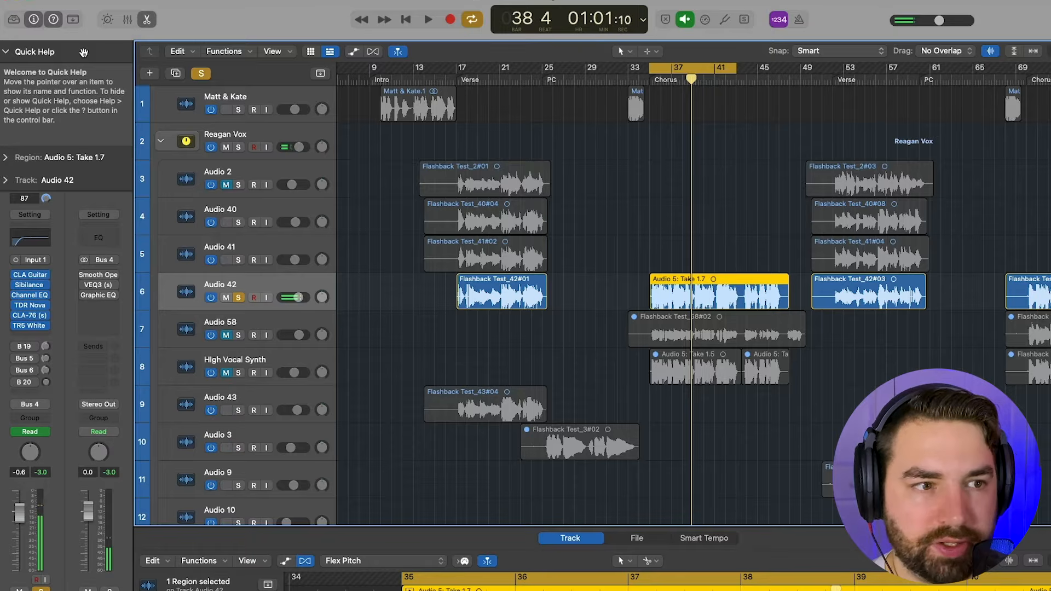
# Select the vocal track stack (track 2) and move Smooth Operator to the end of its effect chain, below Graphic EQ
pyautogui.click(253, 135)
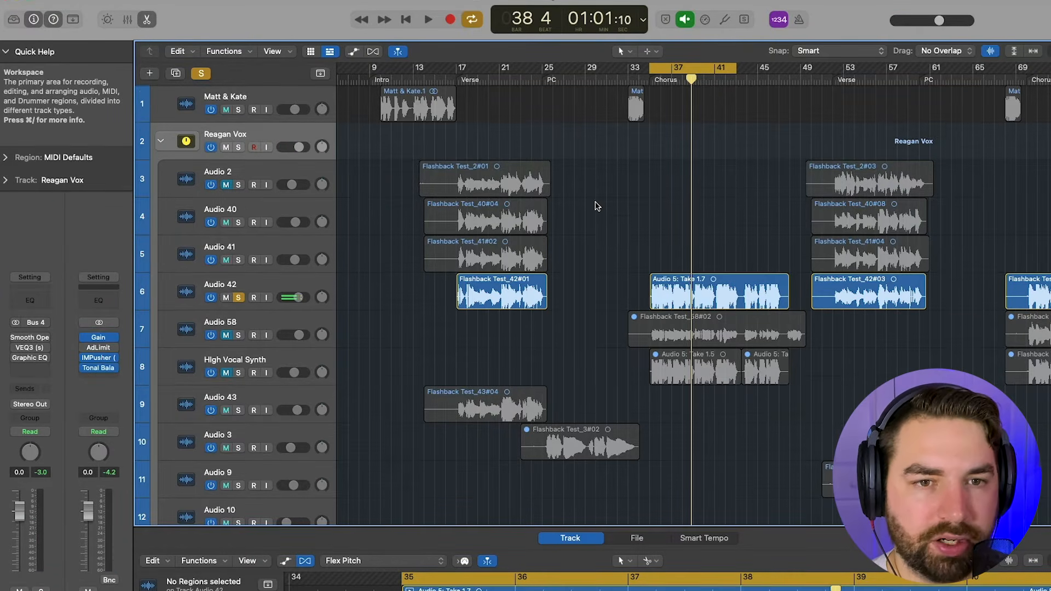
pyautogui.scroll(-5, 595, 204)
pyautogui.scroll(5, 596, 202)
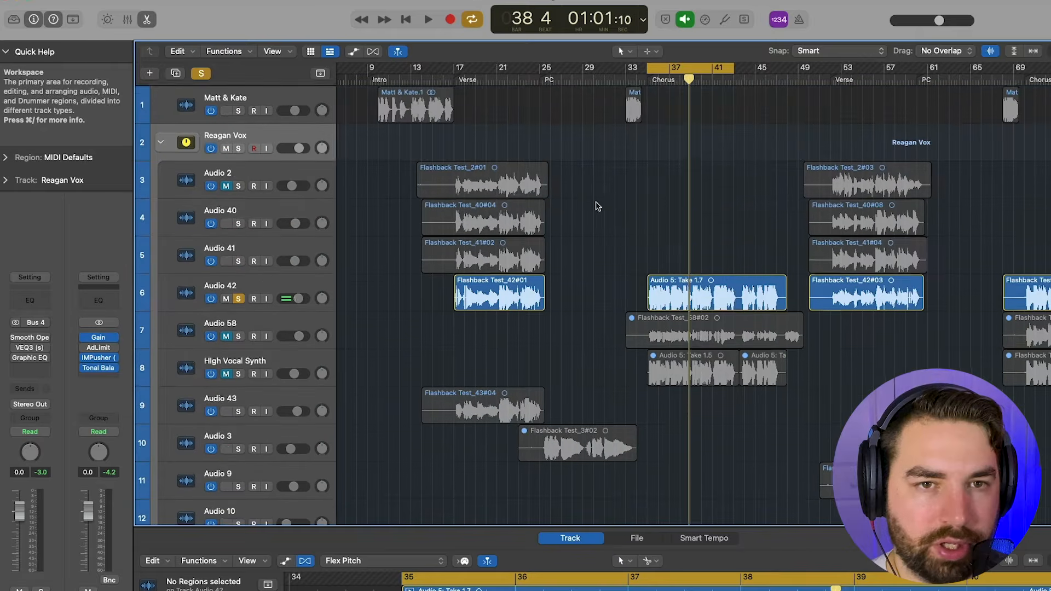
pyautogui.moveTo(28, 339); pyautogui.dragTo(30, 368)
# Open and activate VEQ3 on the vocal track stack, and nudge its 4.8 kHz MF and 10 kHz HF gain controls
pyautogui.click(30, 348)
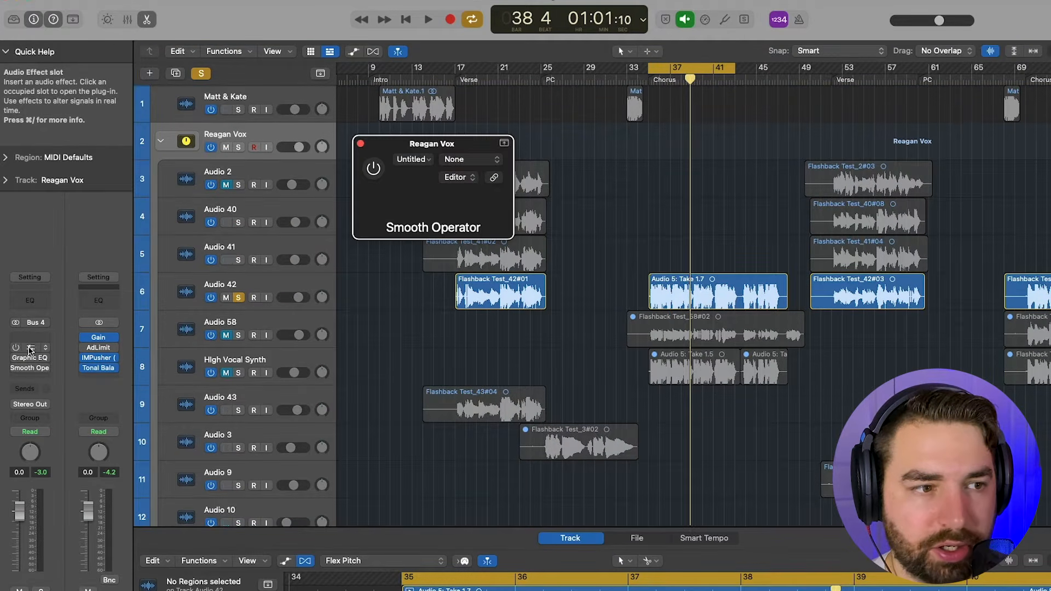
pyautogui.click(361, 144)
pyautogui.click(385, 181)
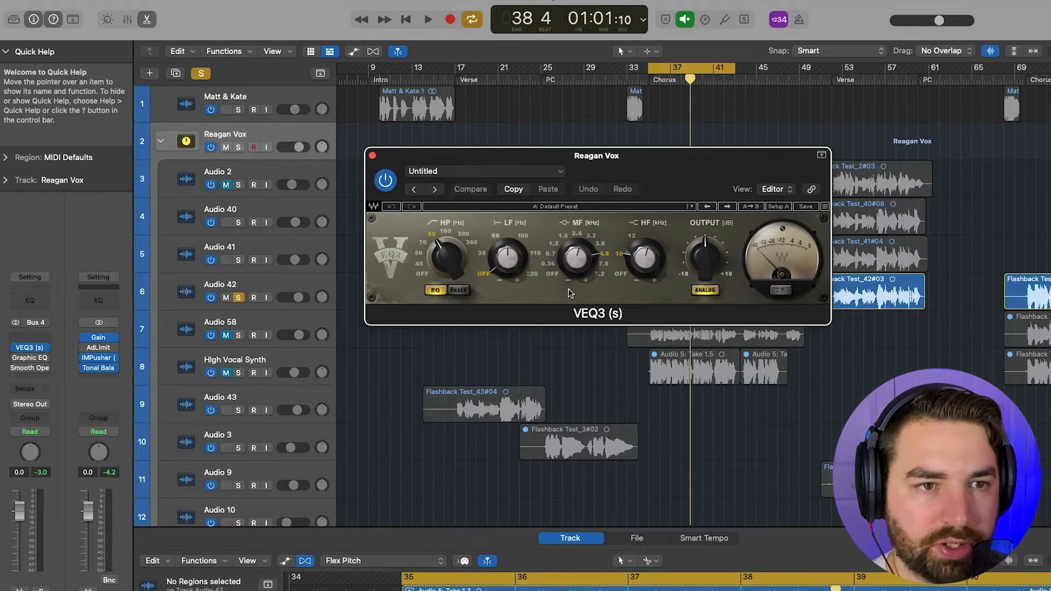
pyautogui.moveTo(579, 261); pyautogui.dragTo(576, 258)
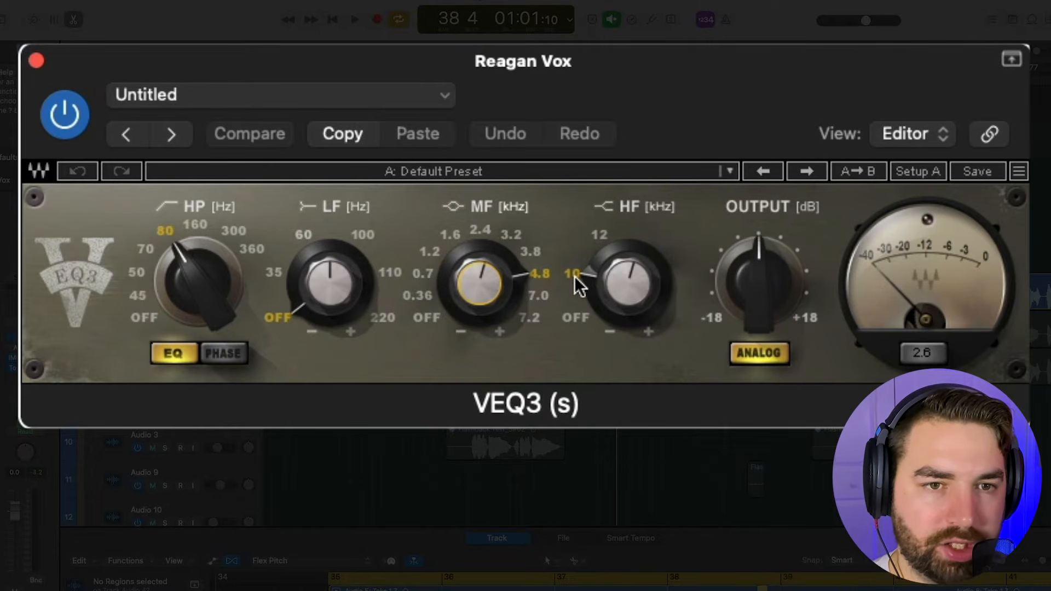
pyautogui.moveTo(612, 285); pyautogui.dragTo(624, 290)
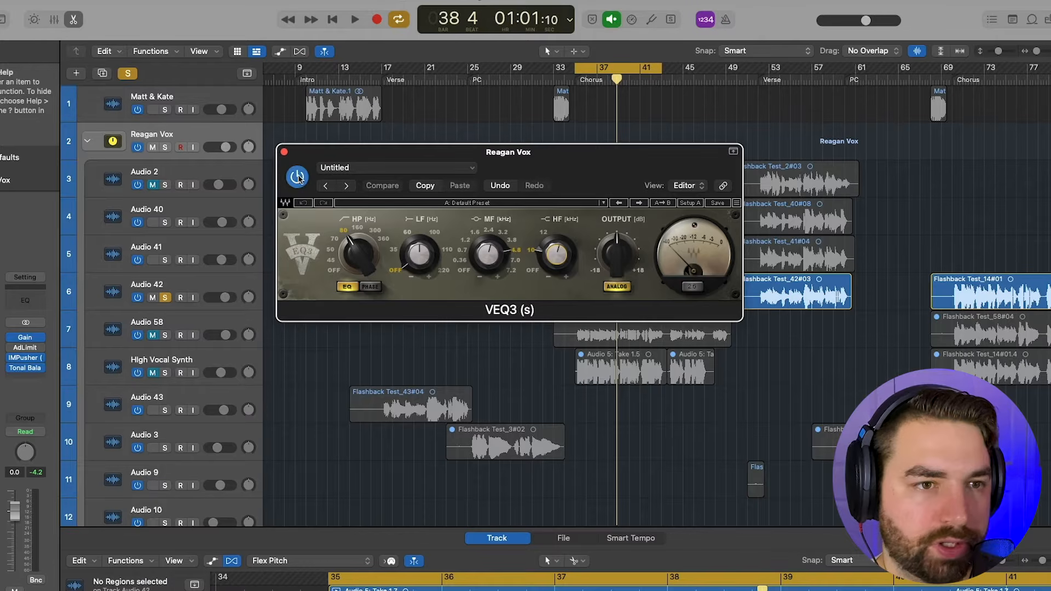
# Compare the chorus vocal with VEQ3 bypassed and active, and close the equalizer's window
pyautogui.click(64, 114)
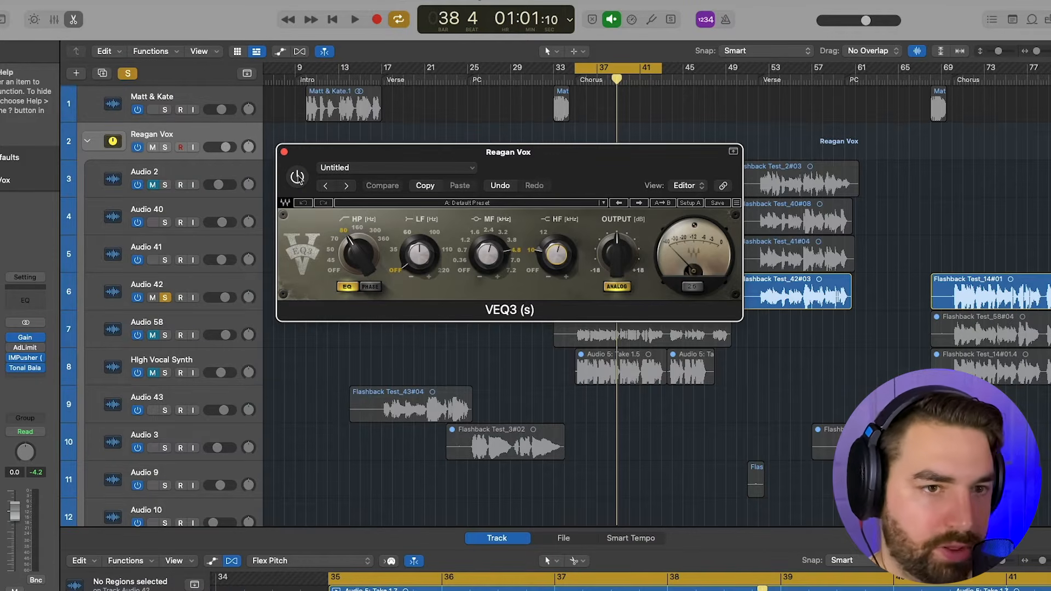
pyautogui.press('space')
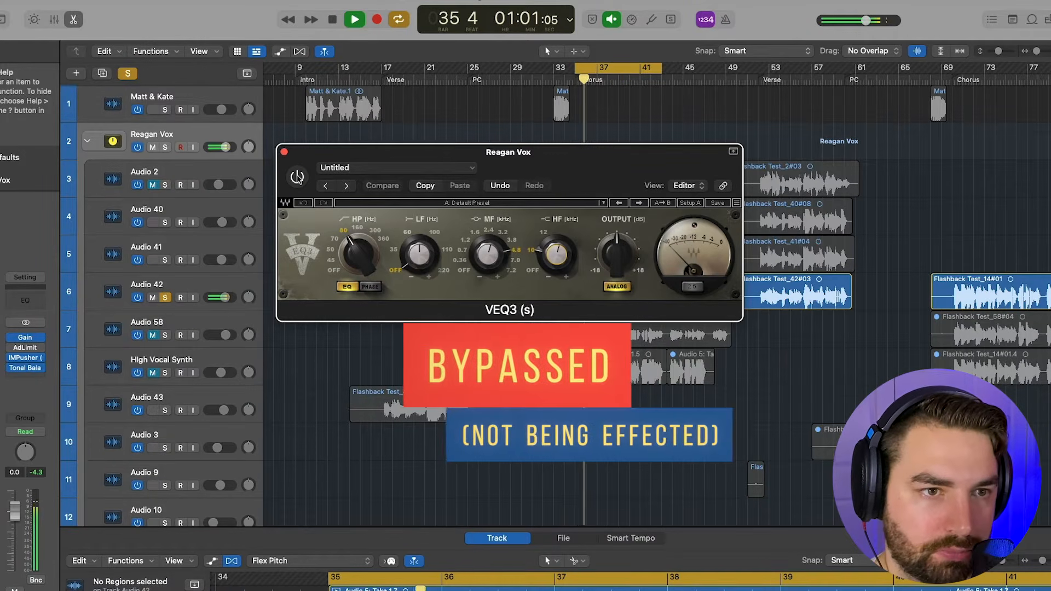
pyautogui.click(297, 177)
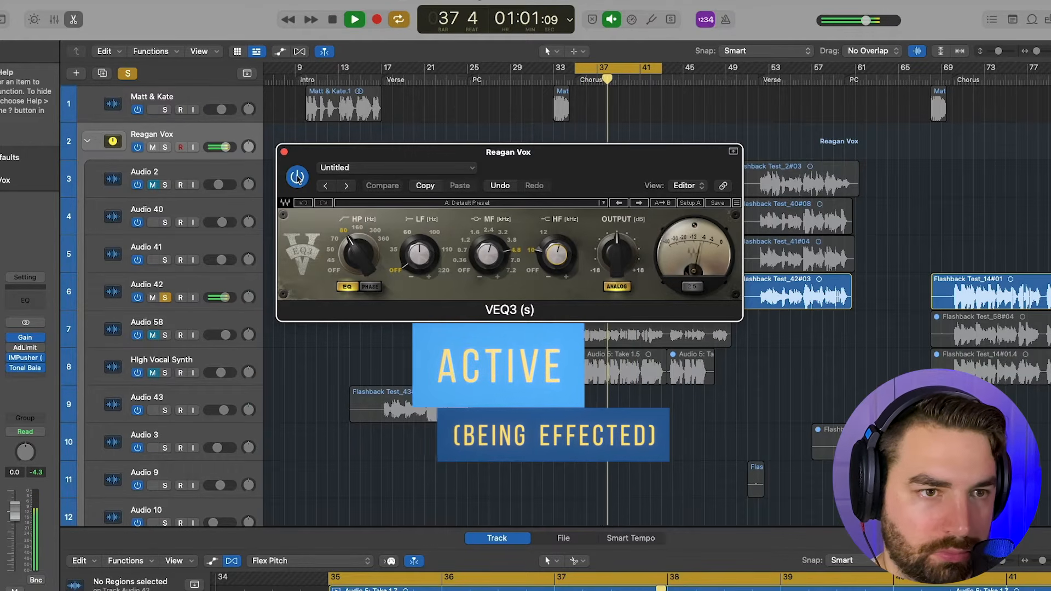
pyautogui.press('space')
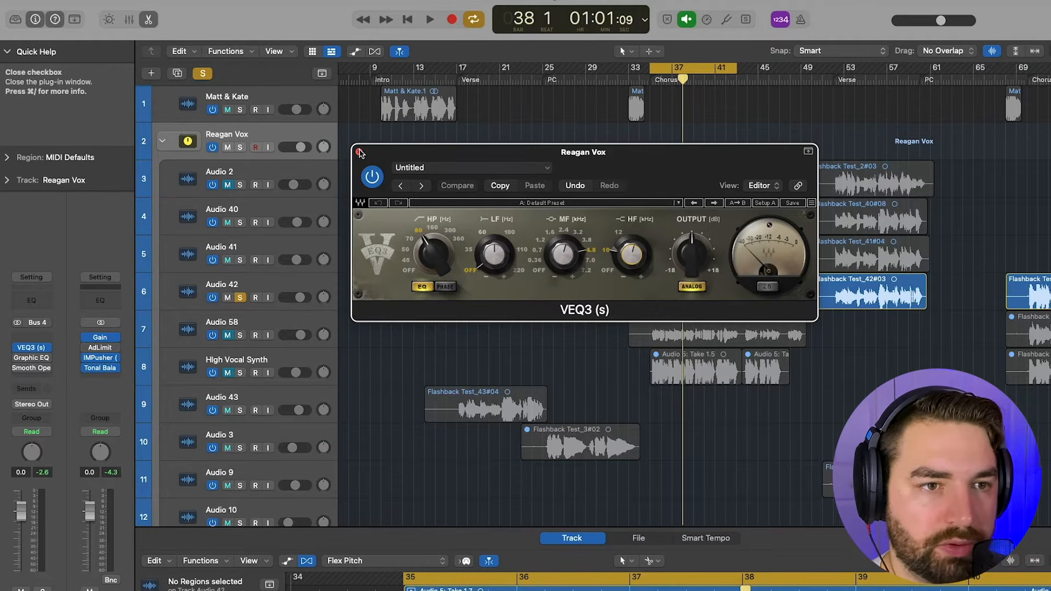
pyautogui.click(359, 151)
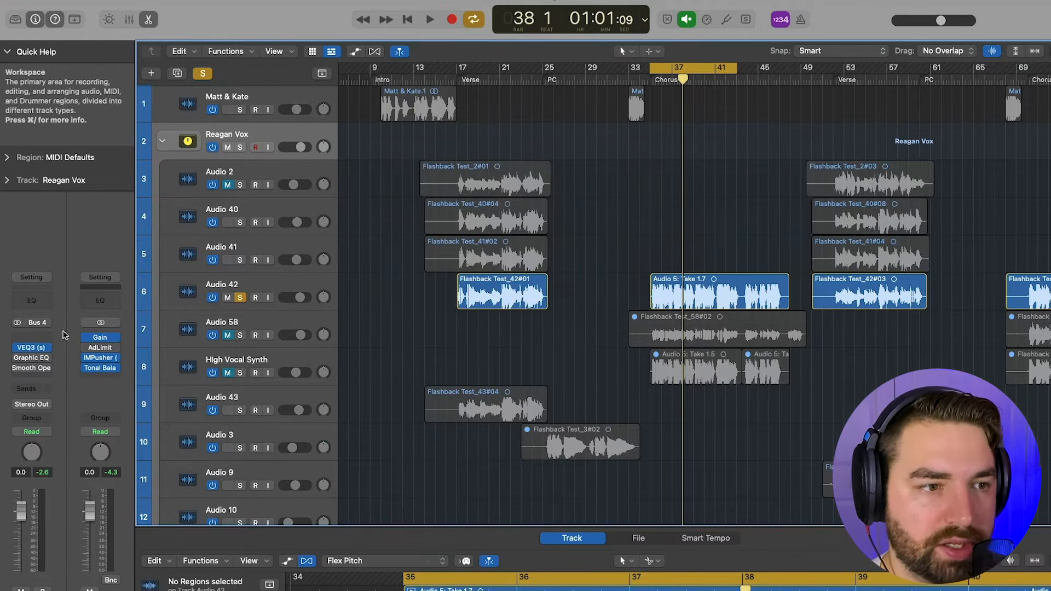
# Open the Vintage Graphic EQ on the vocal track stack and demonstrate Tune by lowering the top band to 16.0K, returning Tune to +7
pyautogui.click(34, 359)
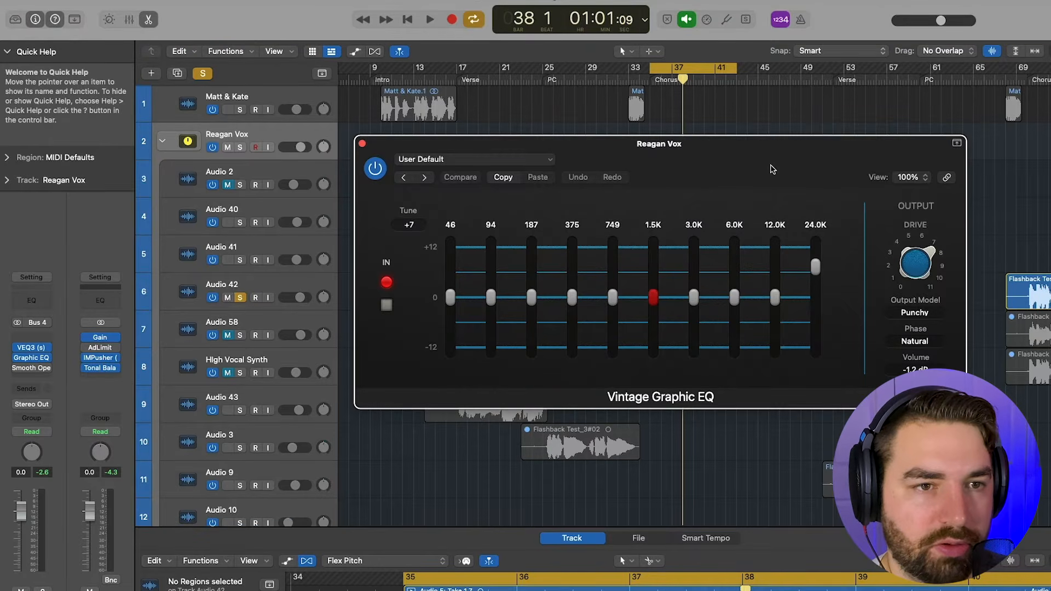
pyautogui.moveTo(771, 169); pyautogui.dragTo(564, 164)
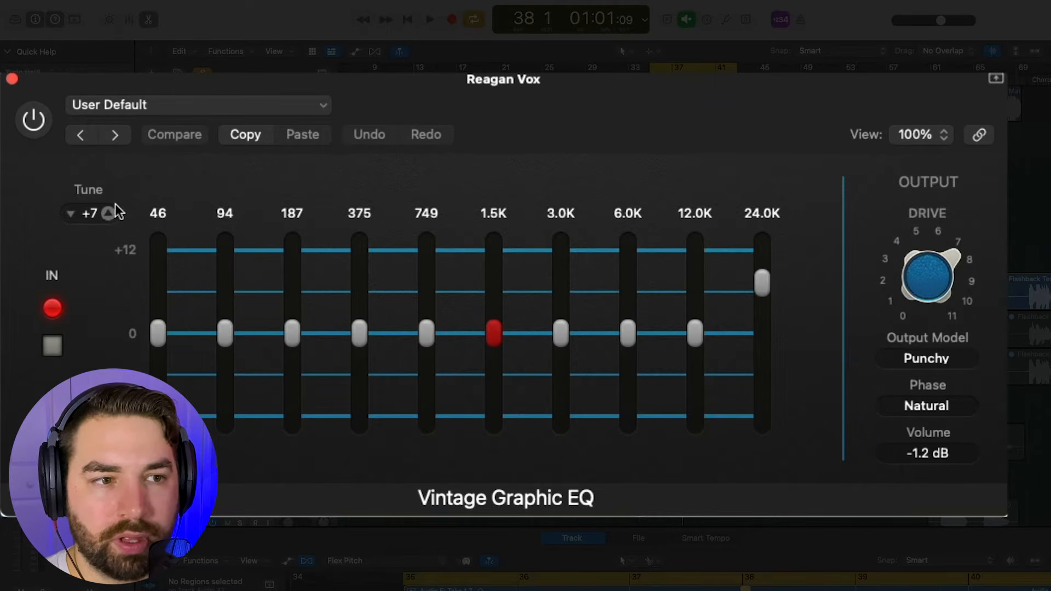
pyautogui.moveTo(89, 214); pyautogui.dragTo(89, 233)
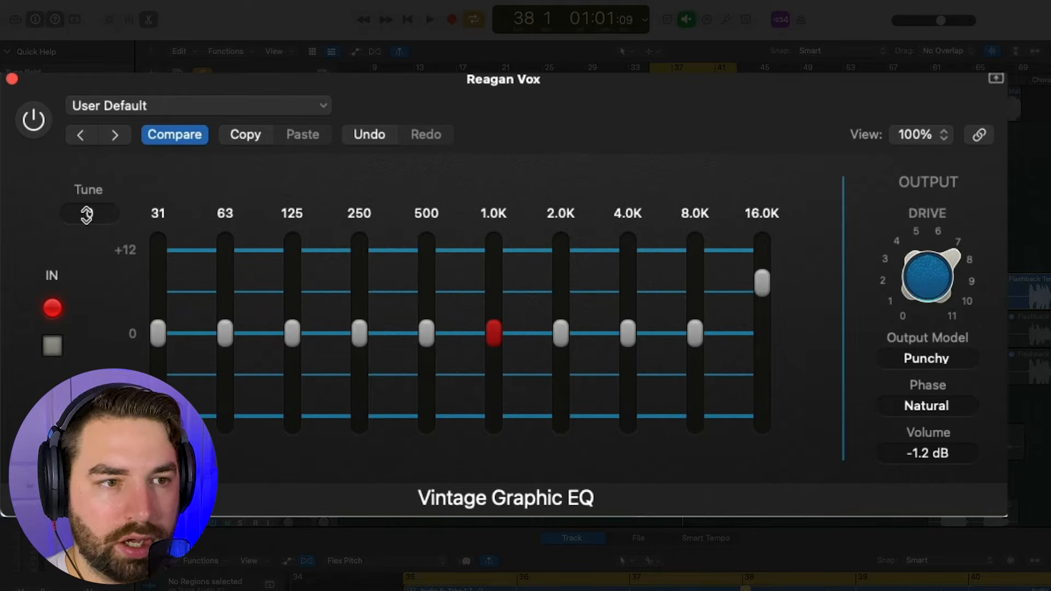
pyautogui.moveTo(91, 212); pyautogui.dragTo(91, 193)
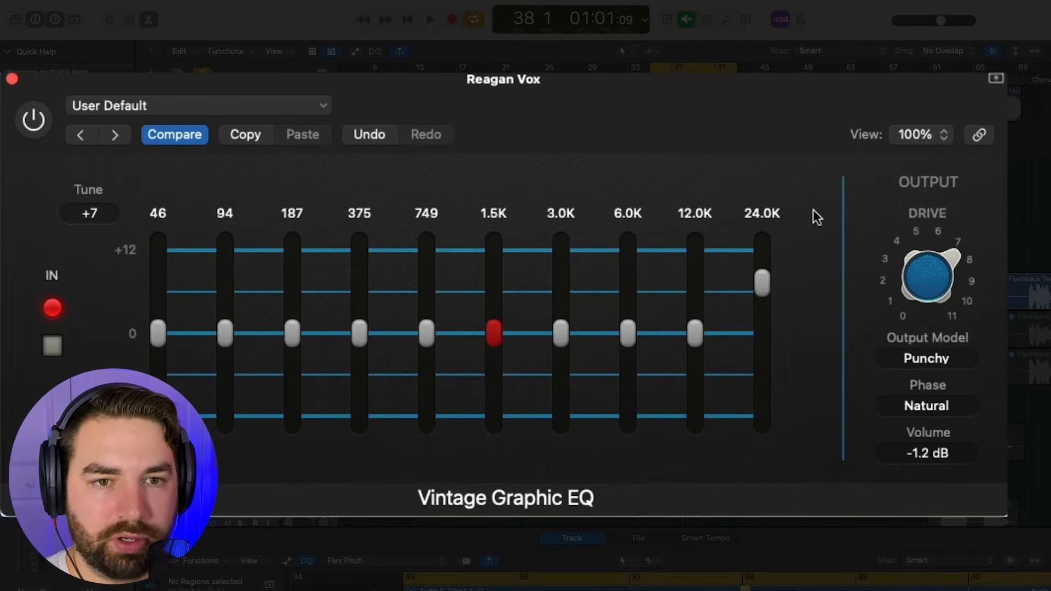
pyautogui.moveTo(920, 221)
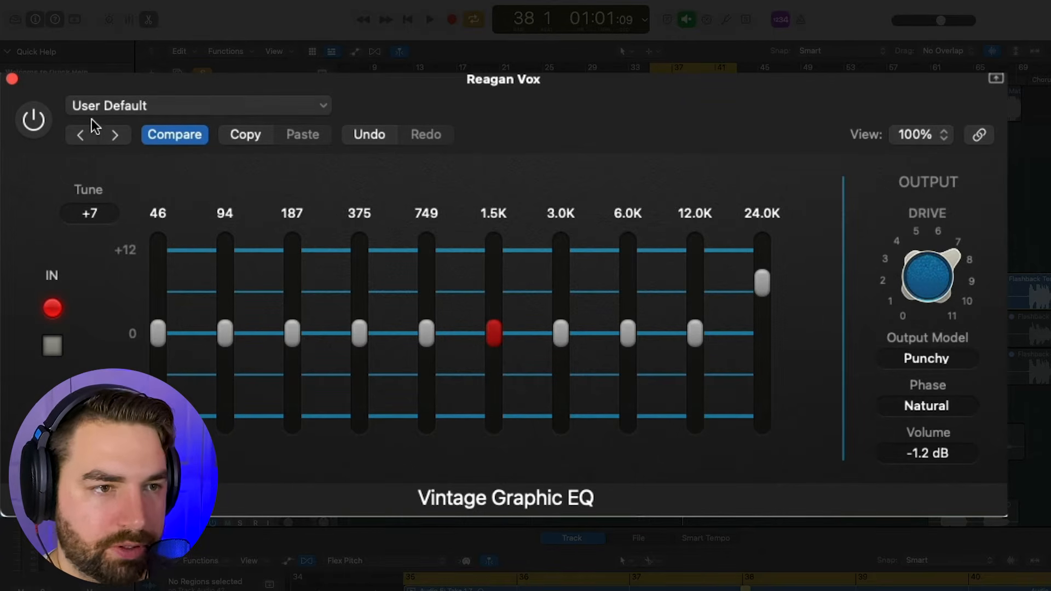
# Play the chorus while switching the Vintage Graphic EQ between bypassed and active, leaving it active
pyautogui.press('space')
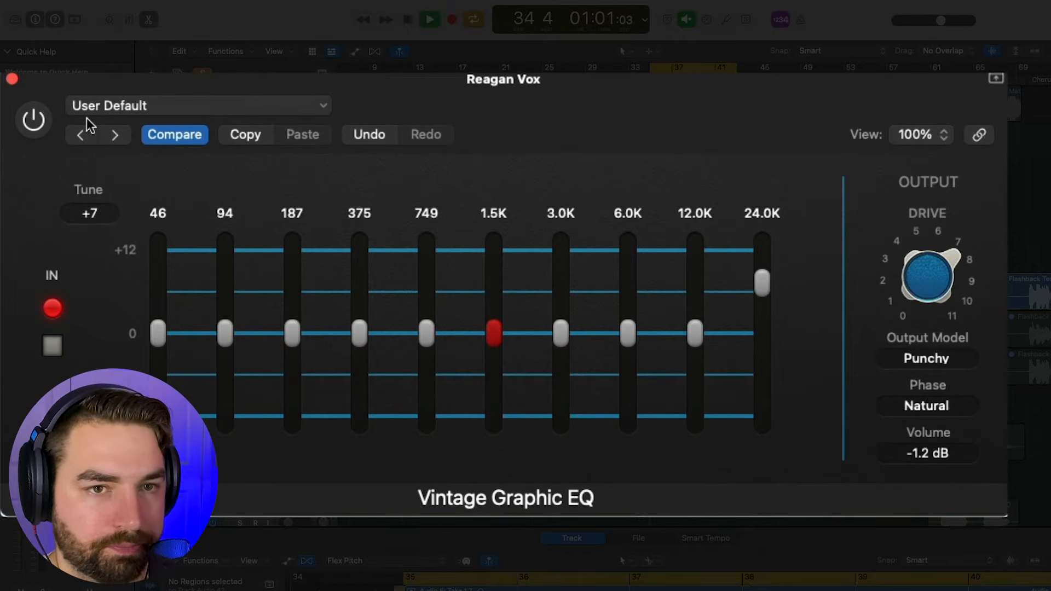
pyautogui.click(36, 124)
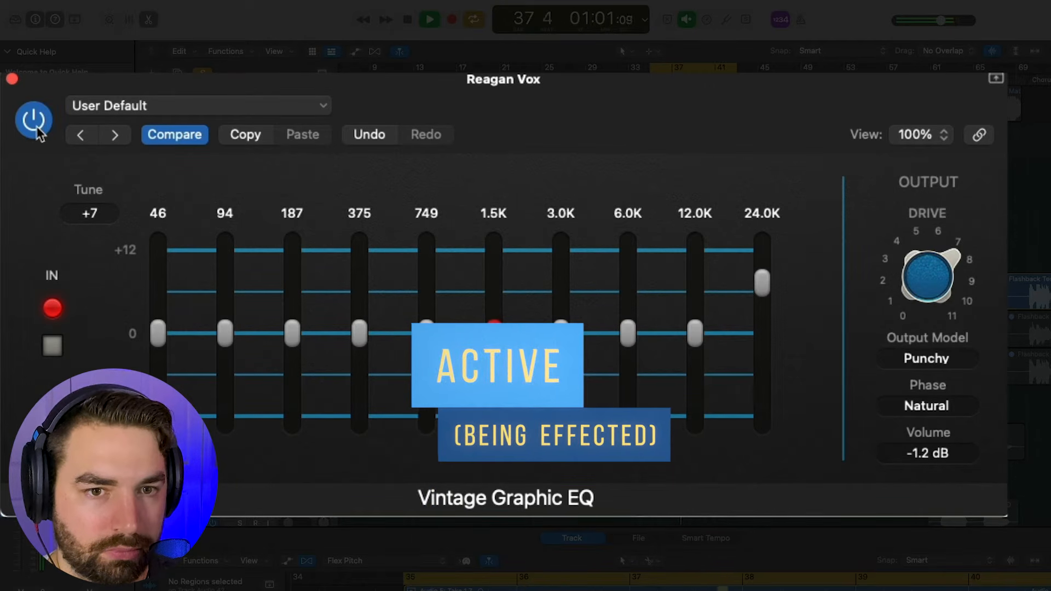
pyautogui.click(36, 124)
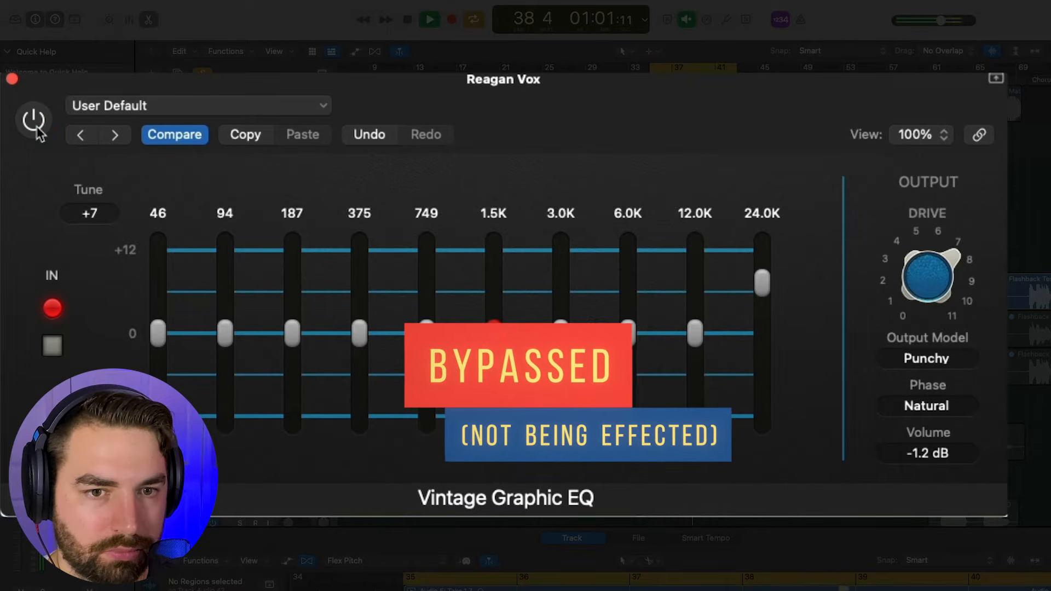
pyautogui.click(37, 131)
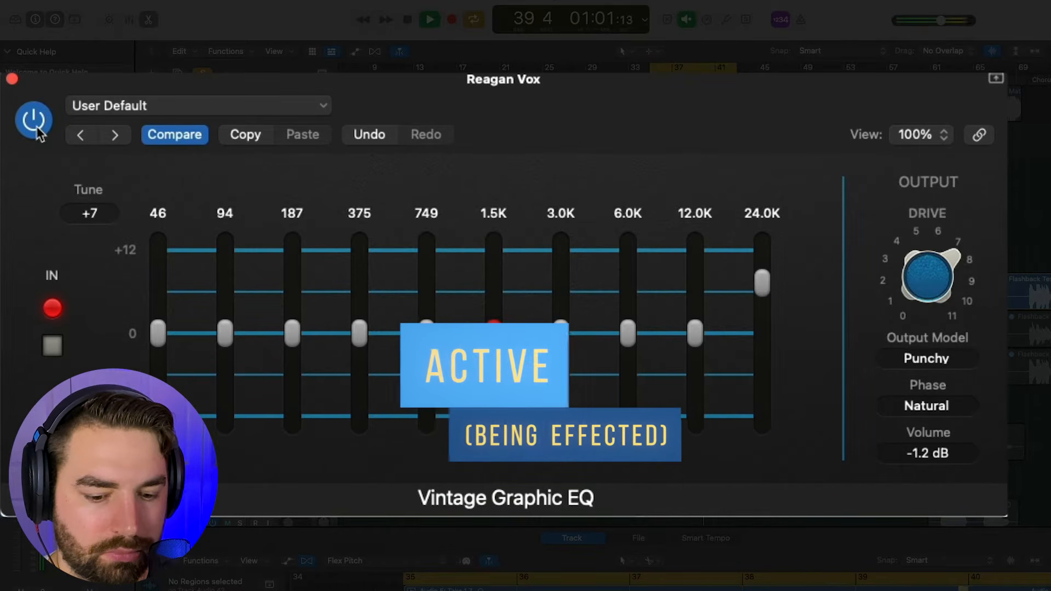
pyautogui.press('space')
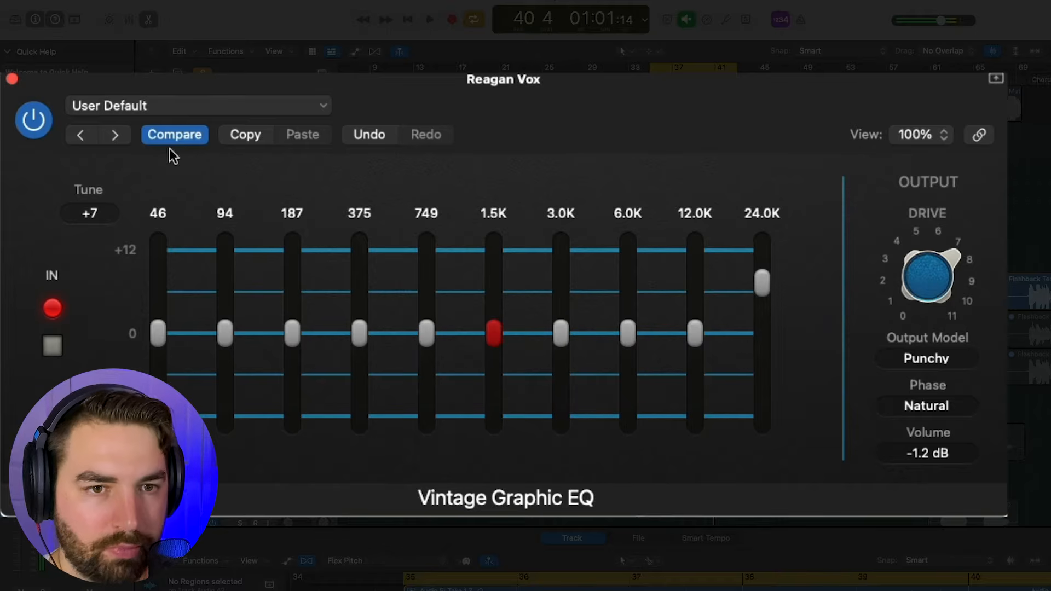
# Raise the Vintage Graphic EQ's 24.0K band to 12.0 dB and Drive to 9.5 while comparing the chorus bypassed and active
pyautogui.moveTo(763, 281); pyautogui.dragTo(764, 238)
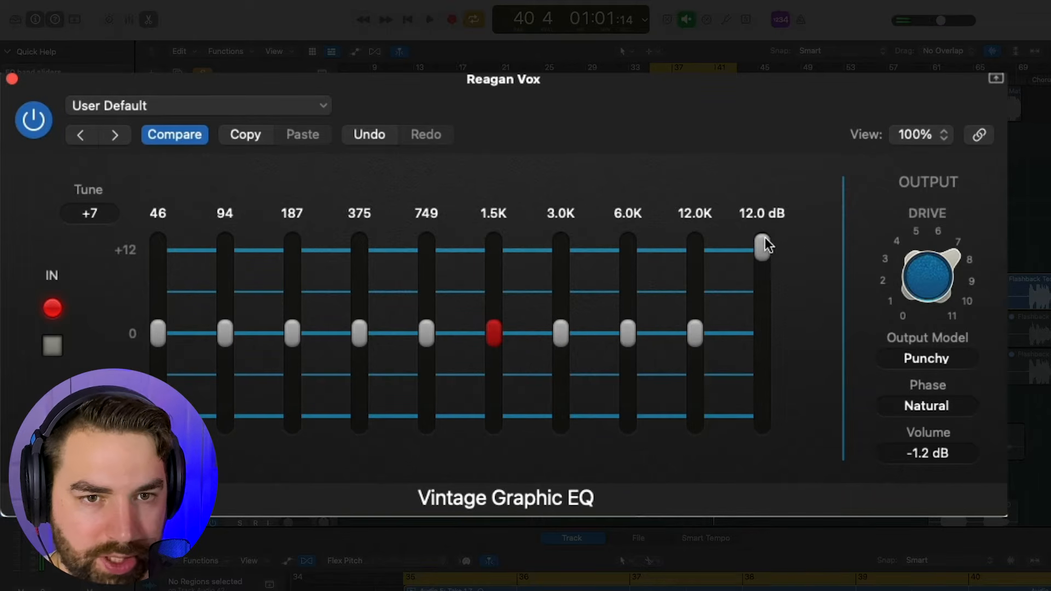
pyautogui.click(38, 116)
pyautogui.press('space')
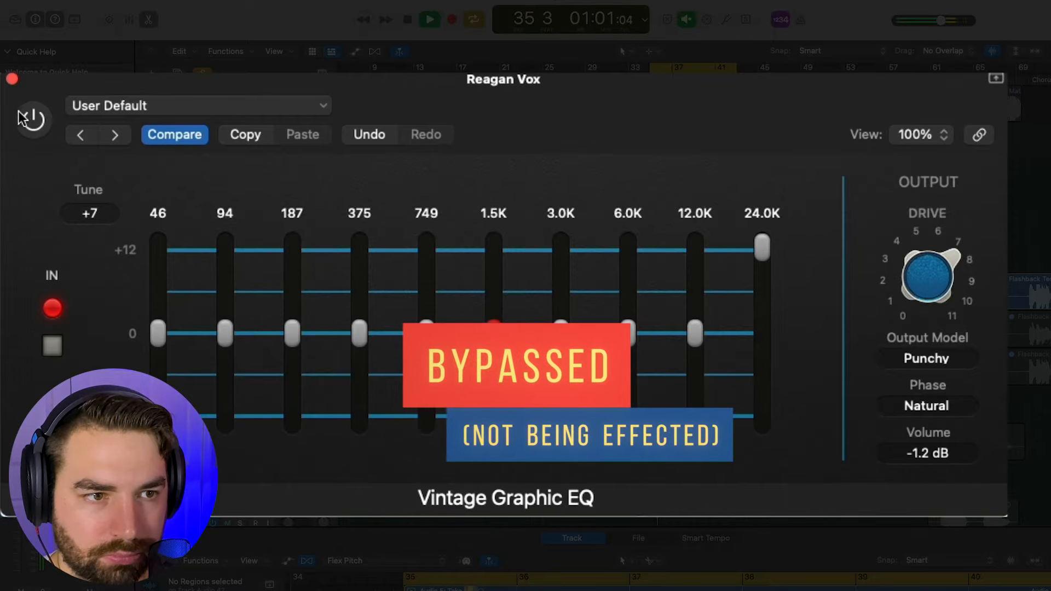
pyautogui.click(32, 118)
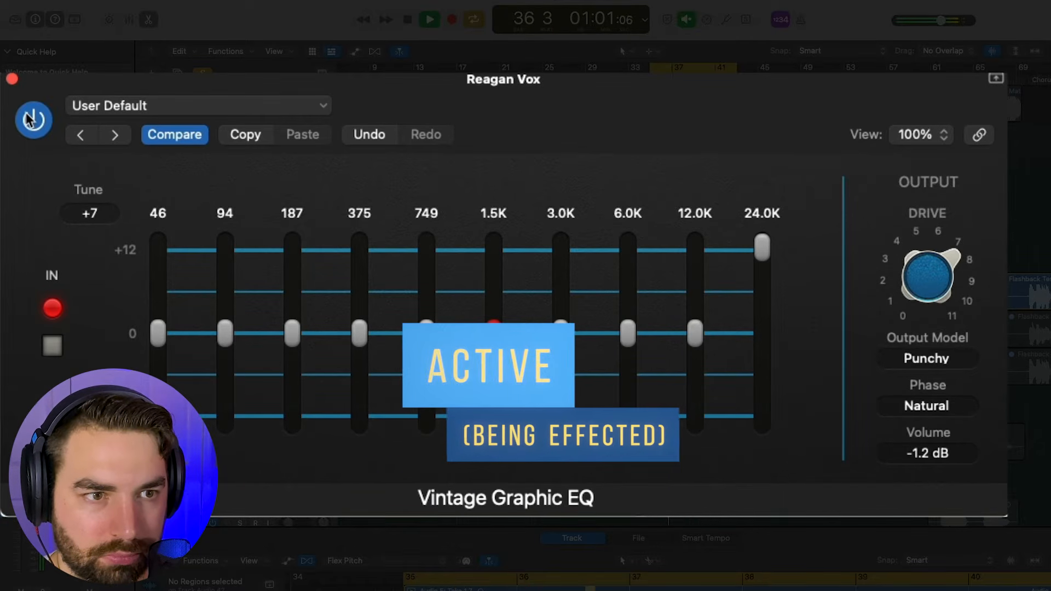
pyautogui.moveTo(954, 320); pyautogui.dragTo(944, 248)
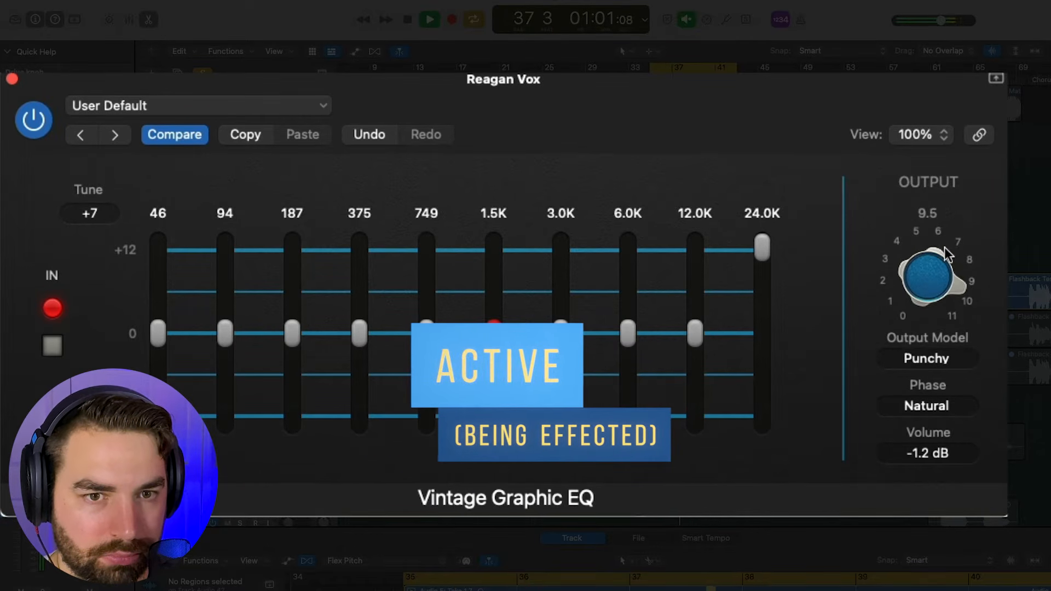
pyautogui.click(36, 121)
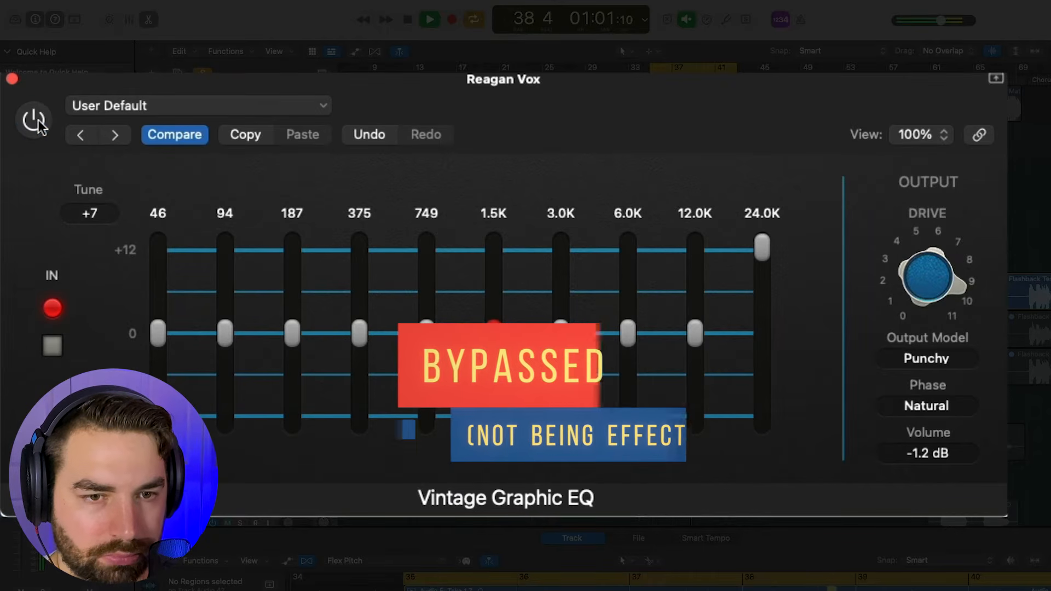
pyautogui.click(35, 122)
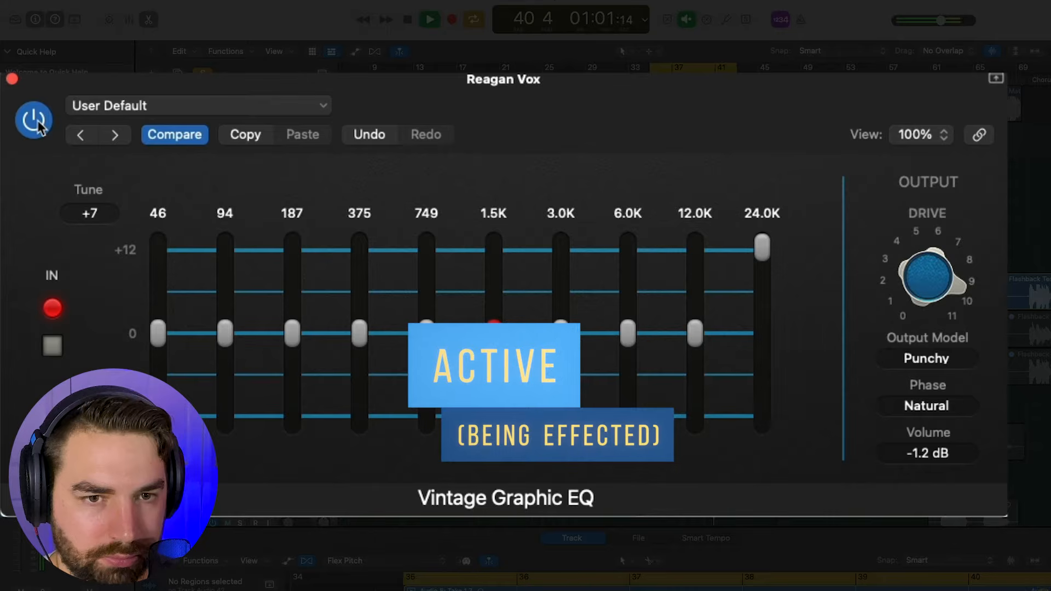
pyautogui.press('space')
# Lower the Vintage Graphic EQ's Drive to about 6.5 and its 24.0K band to about 7 dB
pyautogui.moveTo(934, 270)
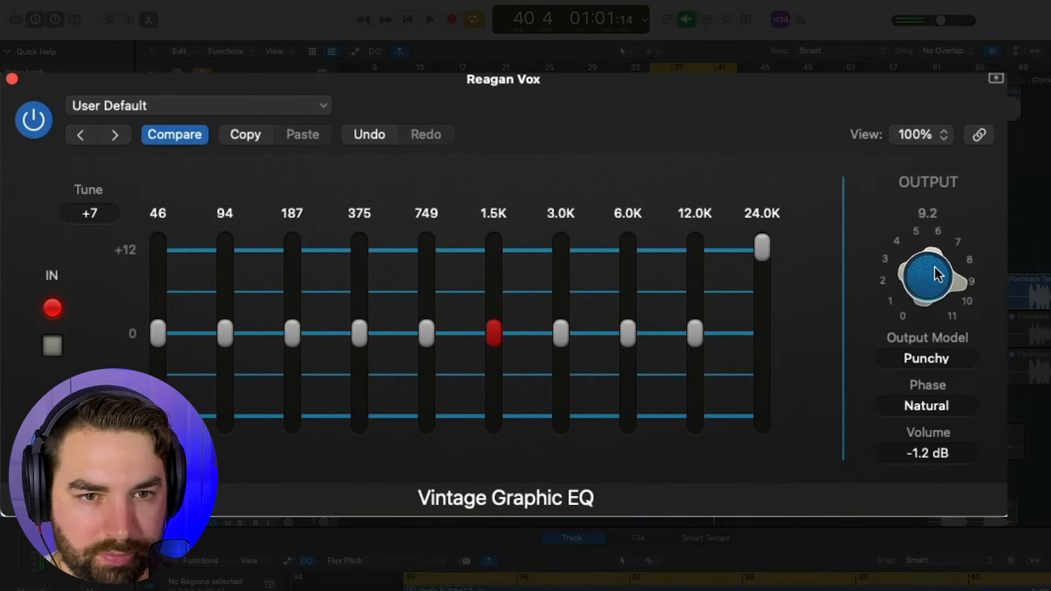
pyautogui.moveTo(934, 304); pyautogui.dragTo(934, 318)
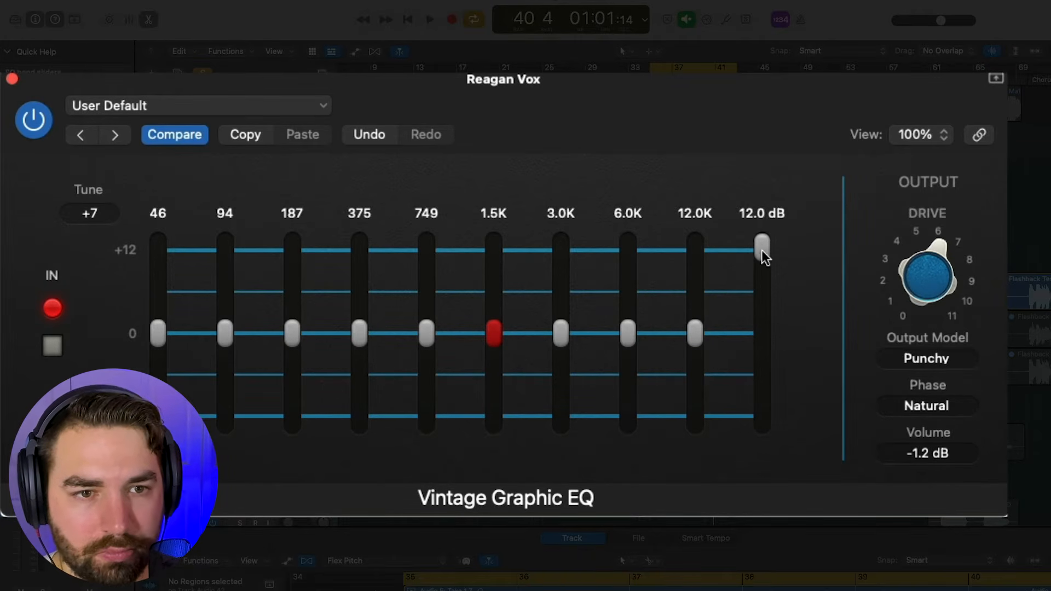
pyautogui.moveTo(763, 294); pyautogui.dragTo(764, 288)
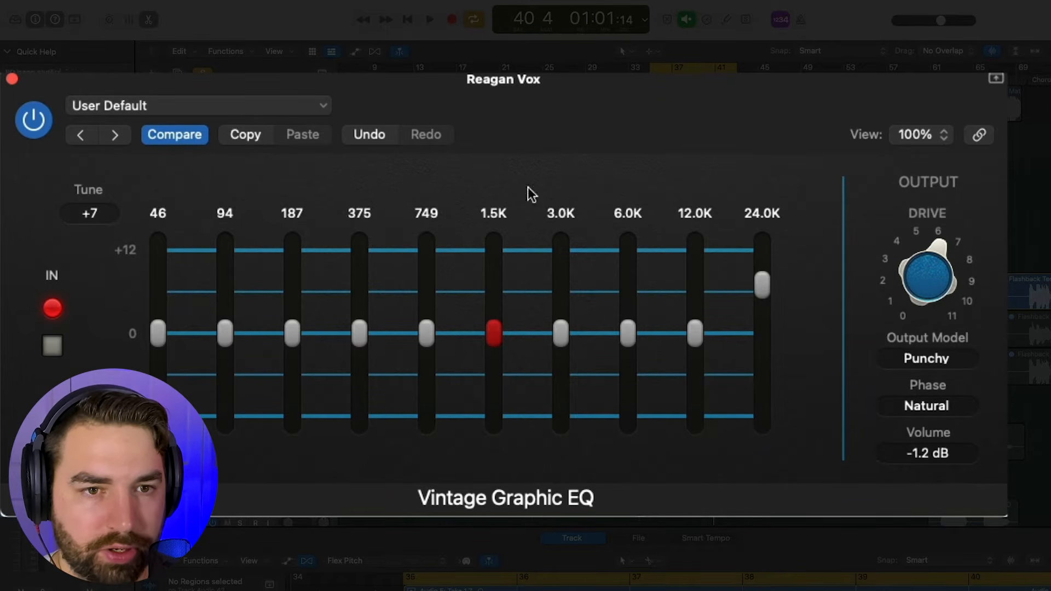
# Compare the chorus with the Vintage Graphic EQ bypassed and active, leave it active, and close its window
pyautogui.click(34, 123)
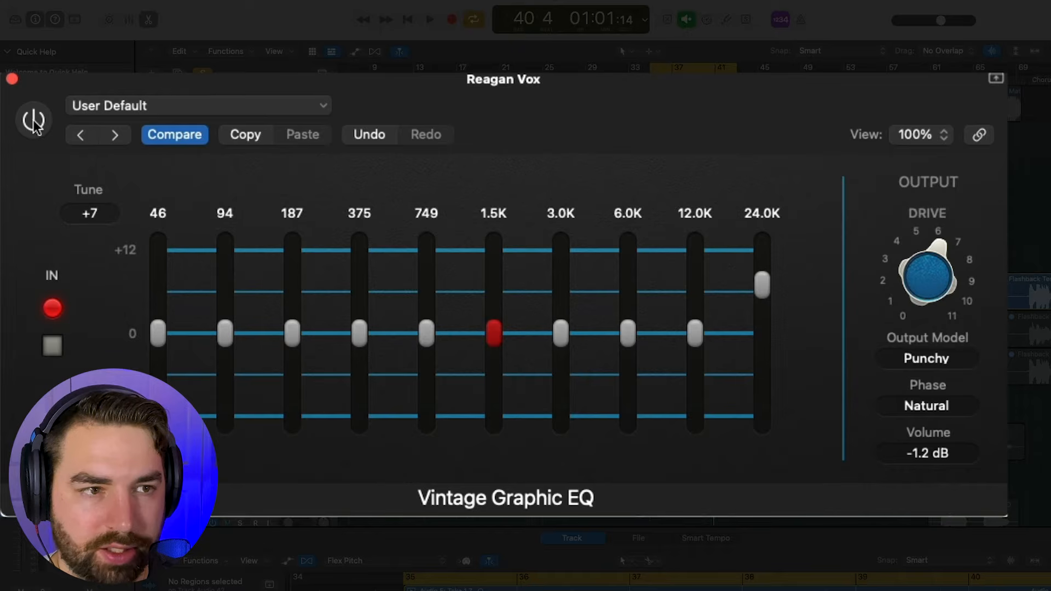
pyautogui.press('space')
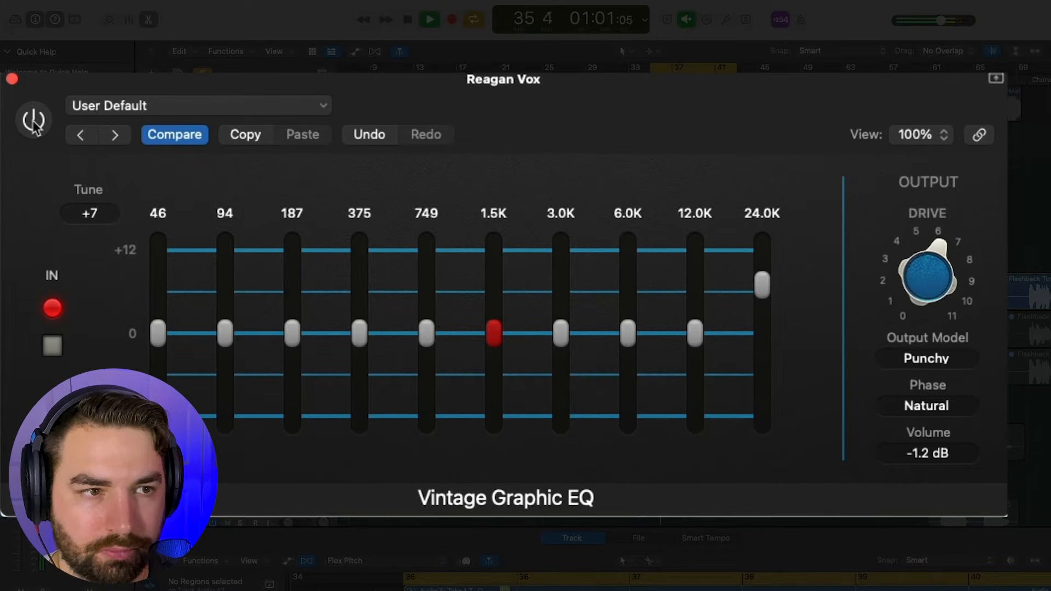
pyautogui.click(34, 122)
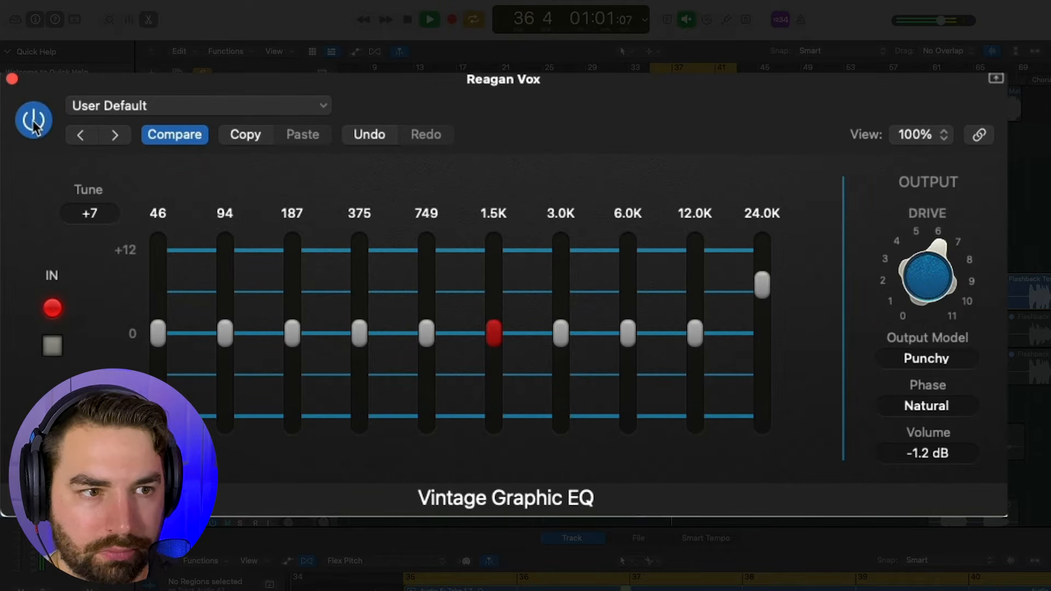
pyautogui.press('space')
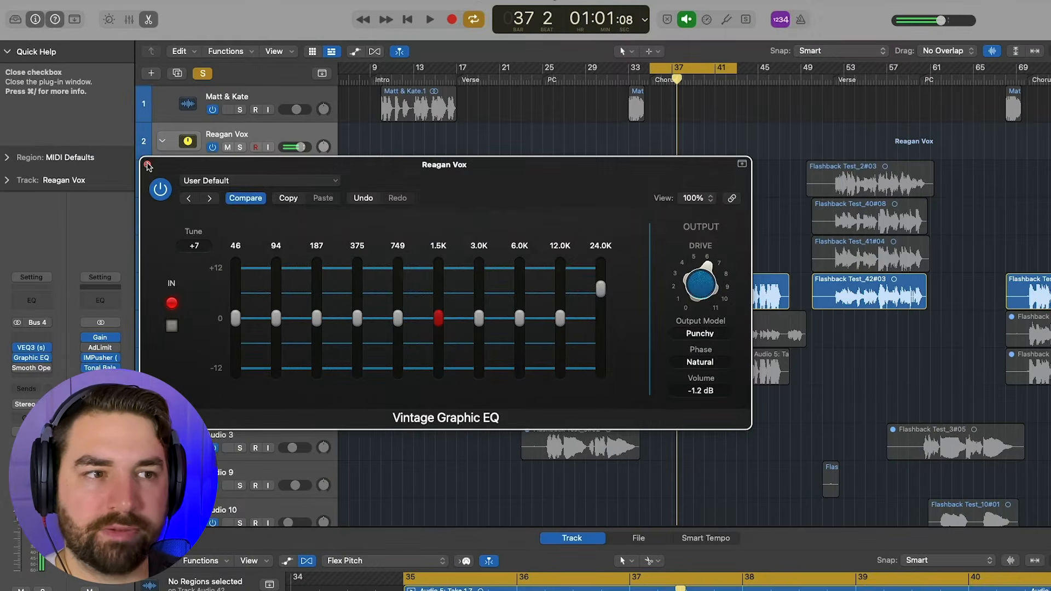
pyautogui.click(12, 79)
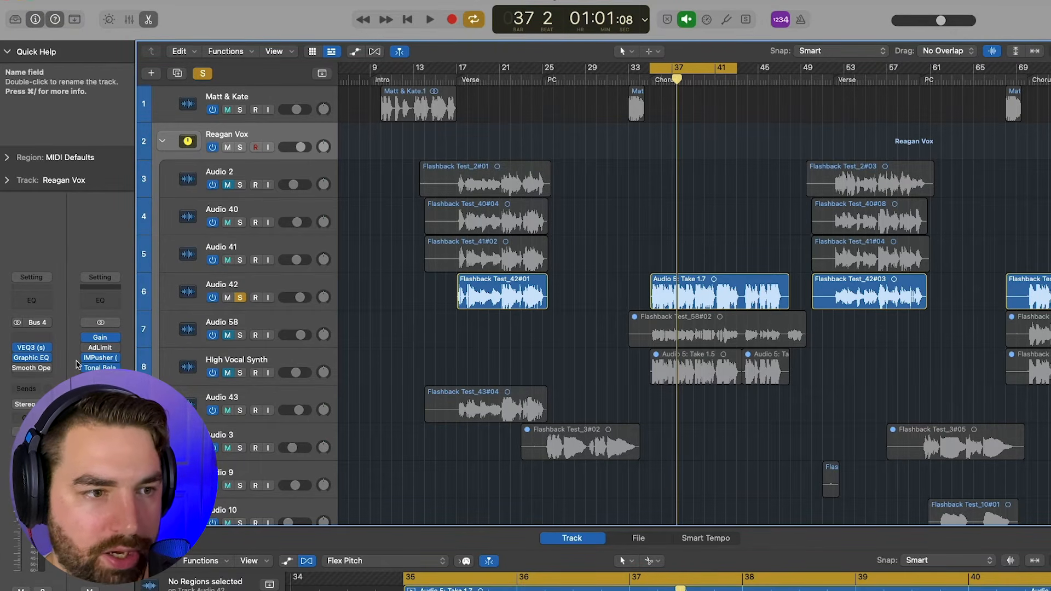
# Activate Smooth Operator on the vocal track stack, open it, and reposition its window over the track headers
pyautogui.moveTo(17, 372)
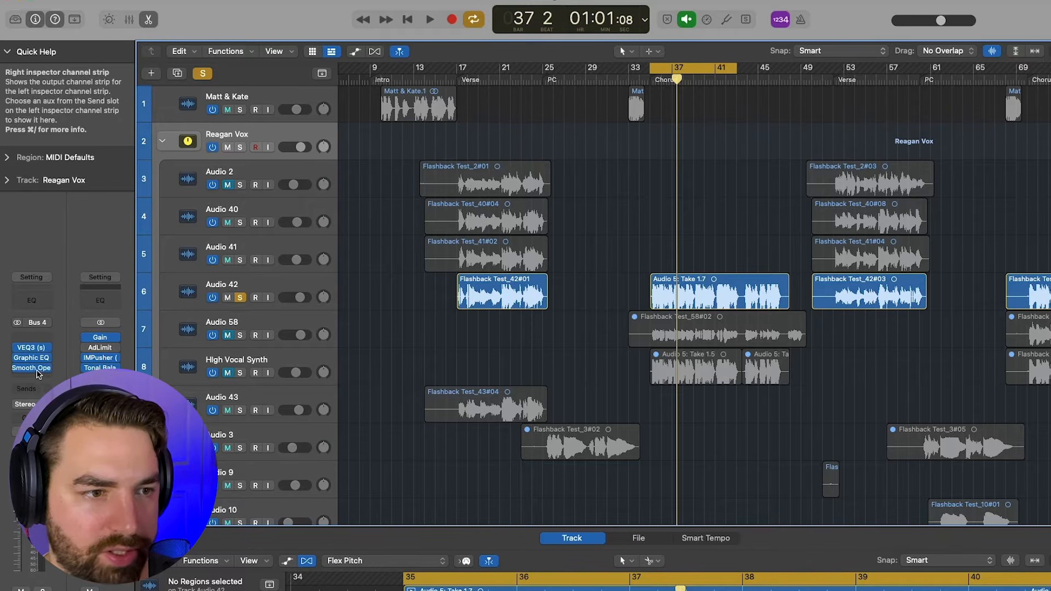
pyautogui.click(34, 371)
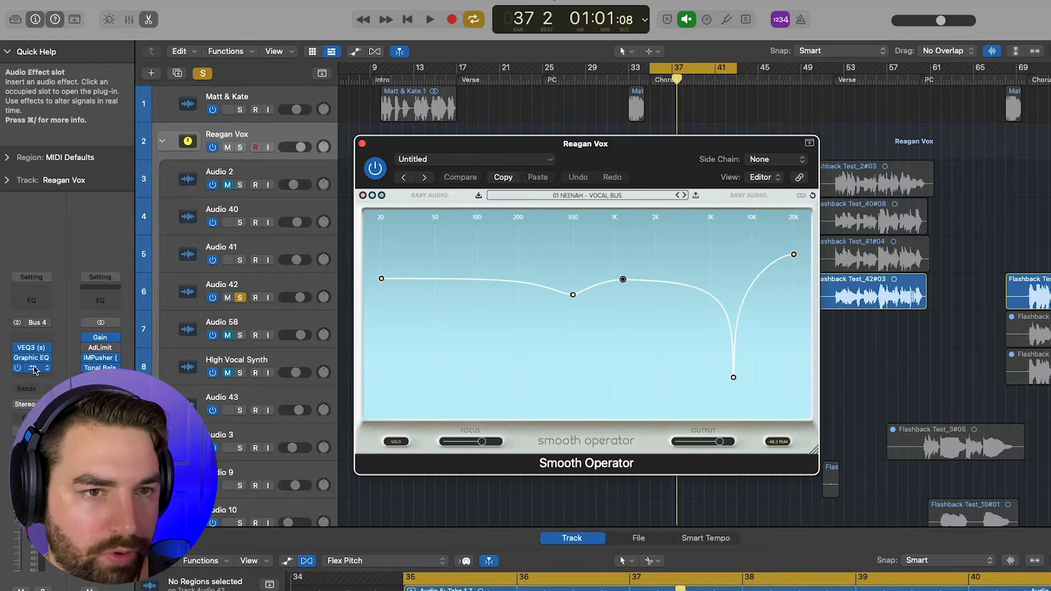
pyautogui.moveTo(726, 161); pyautogui.dragTo(519, 130)
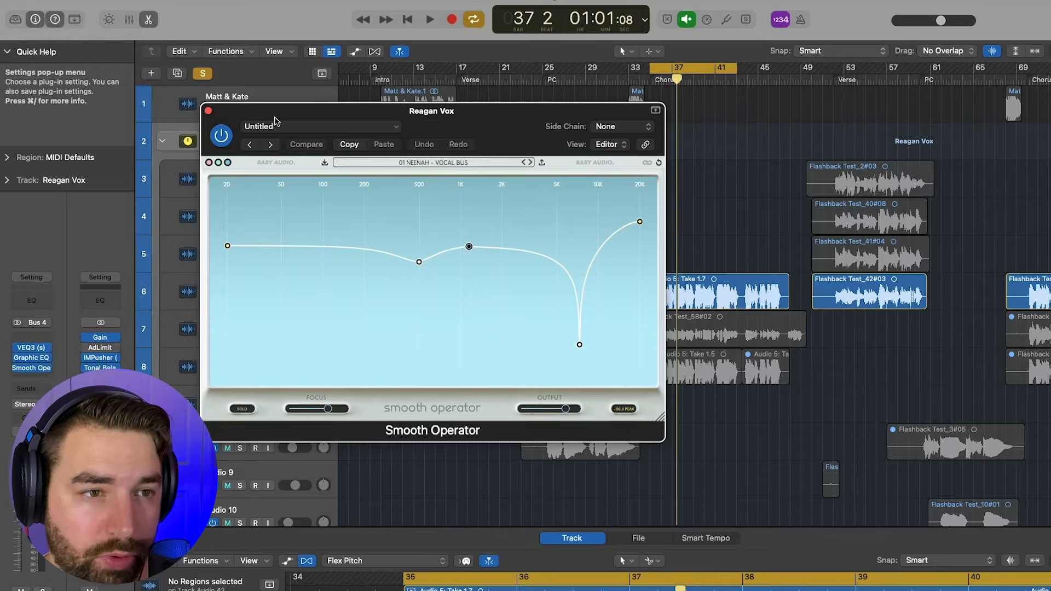
pyautogui.moveTo(279, 113); pyautogui.dragTo(295, 384)
pyautogui.moveTo(241, 347); pyautogui.dragTo(169, 171)
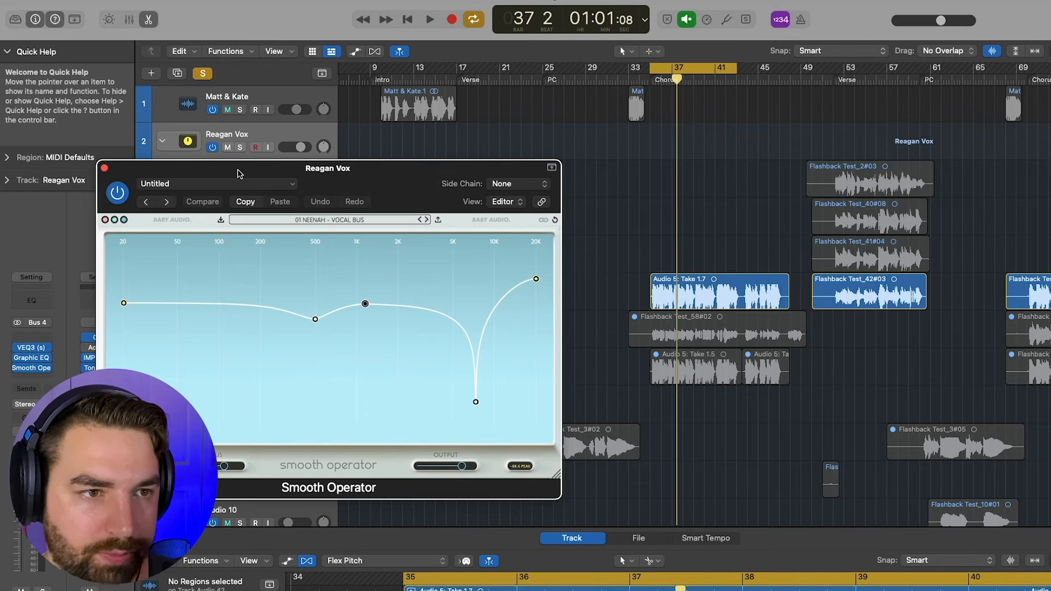
pyautogui.moveTo(225, 208); pyautogui.dragTo(224, 201)
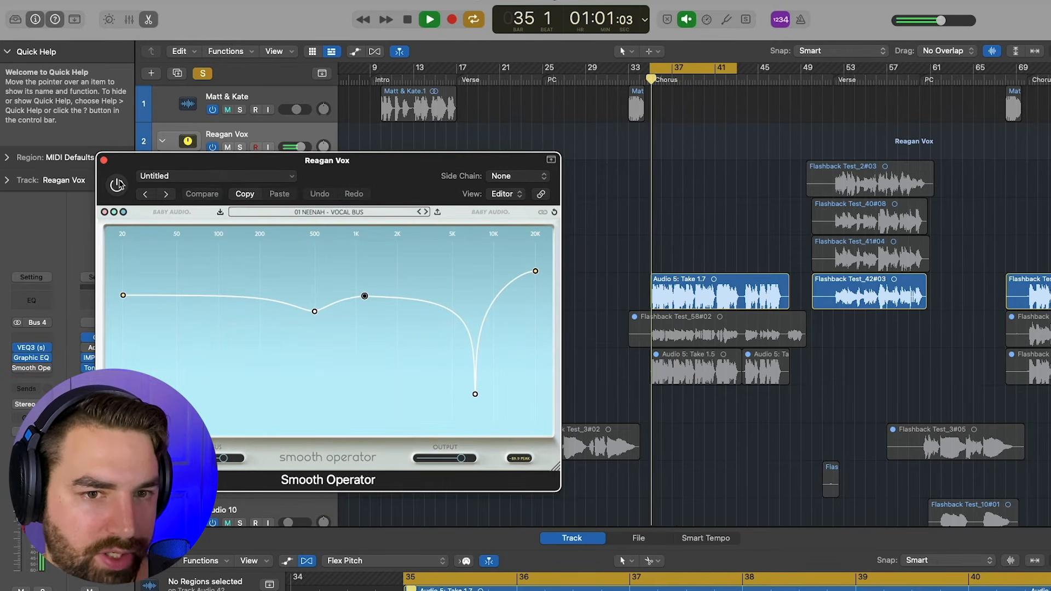
# Compare the chorus vocal with Smooth Operator bypassed and active, leaving it active
pyautogui.click(120, 184)
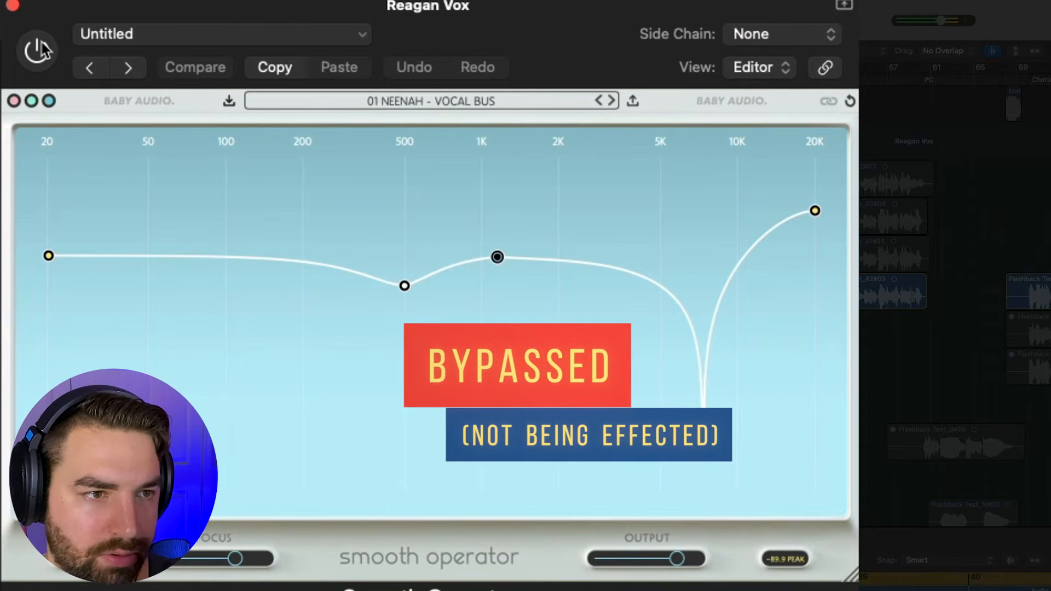
pyautogui.click(38, 49)
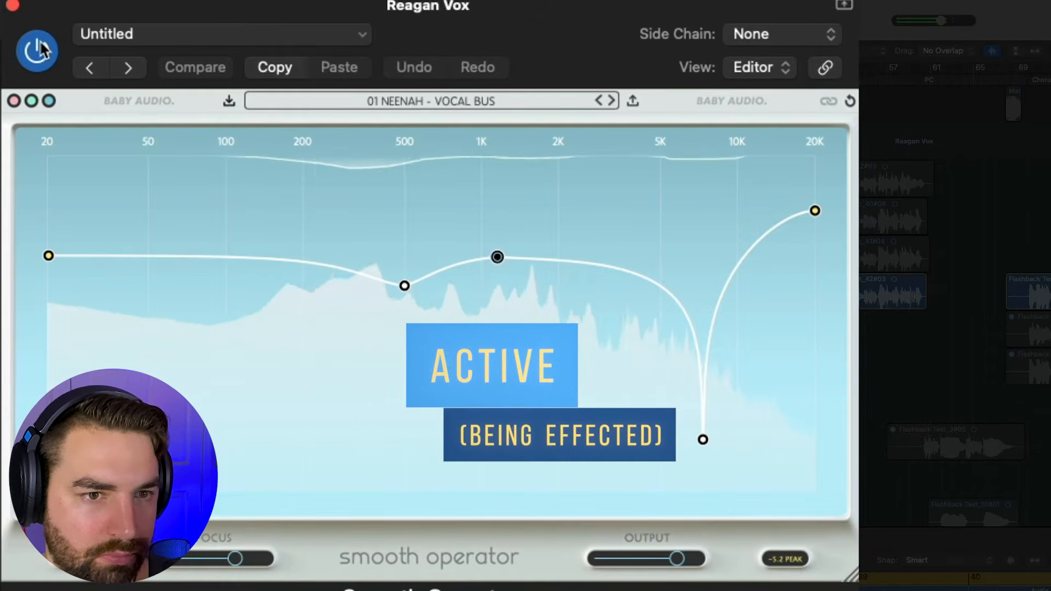
pyautogui.click(38, 49)
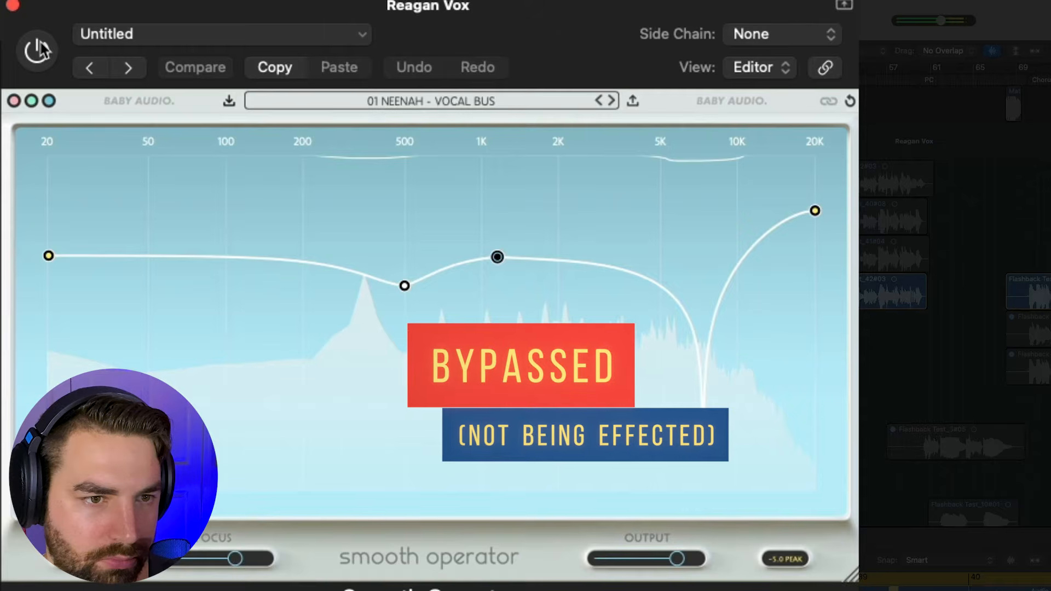
pyautogui.click(38, 49)
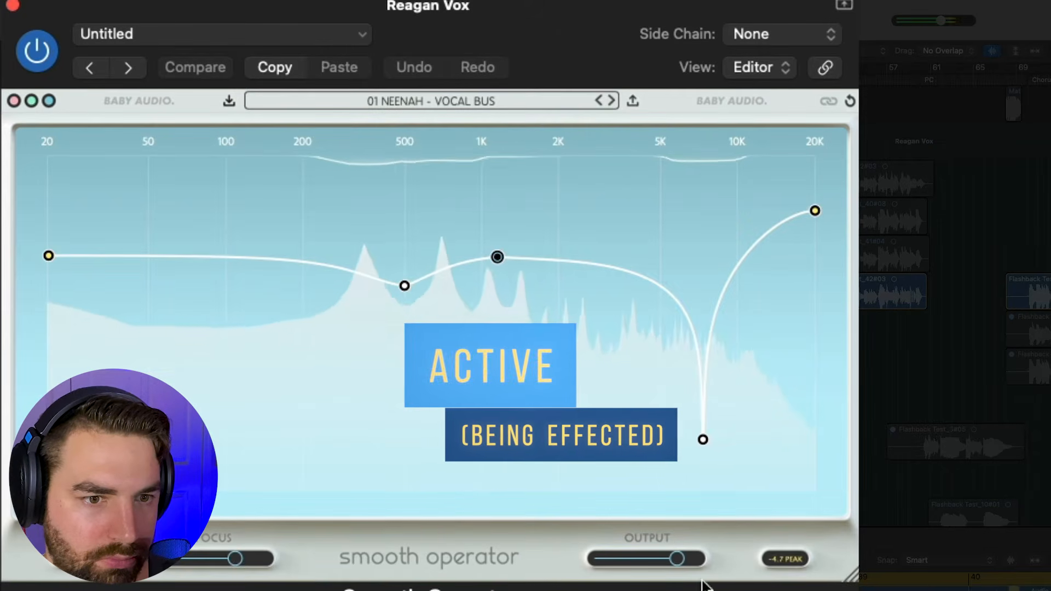
pyautogui.moveTo(680, 556); pyautogui.dragTo(683, 558)
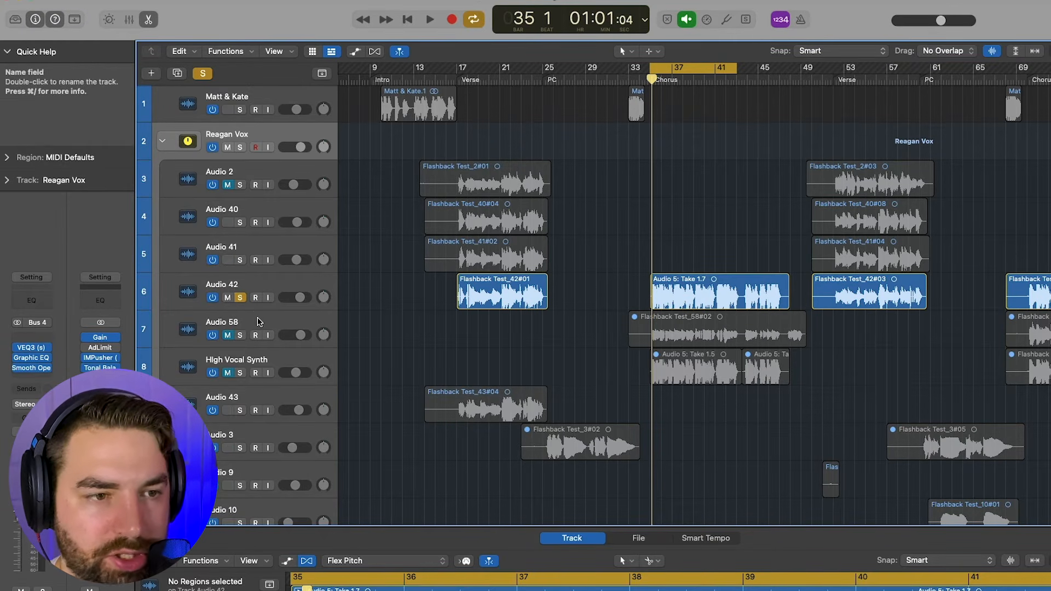
# Enable the Bus 19 send on Audio 42, open its TR5 CSR Room reverb for inspection, and close the reverb's window
pyautogui.click(275, 289)
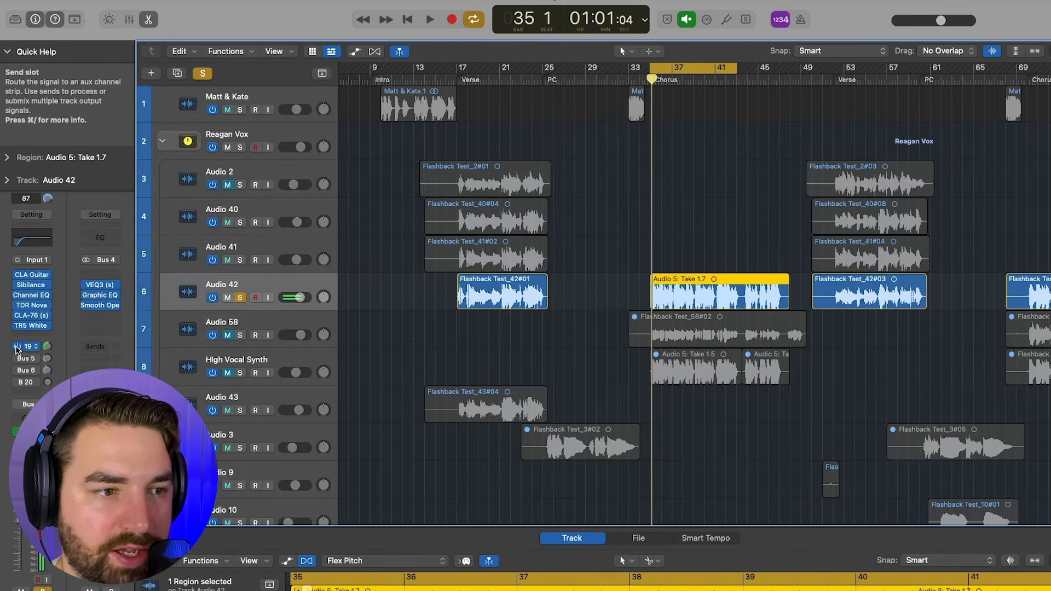
pyautogui.click(30, 351)
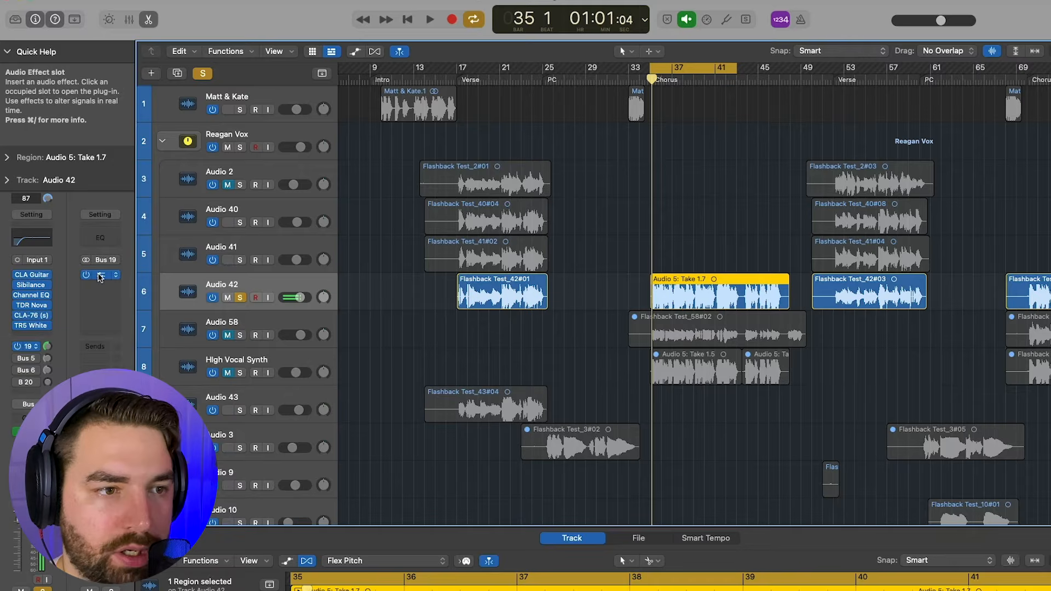
pyautogui.click(104, 274)
pyautogui.moveTo(706, 89); pyautogui.dragTo(412, 103)
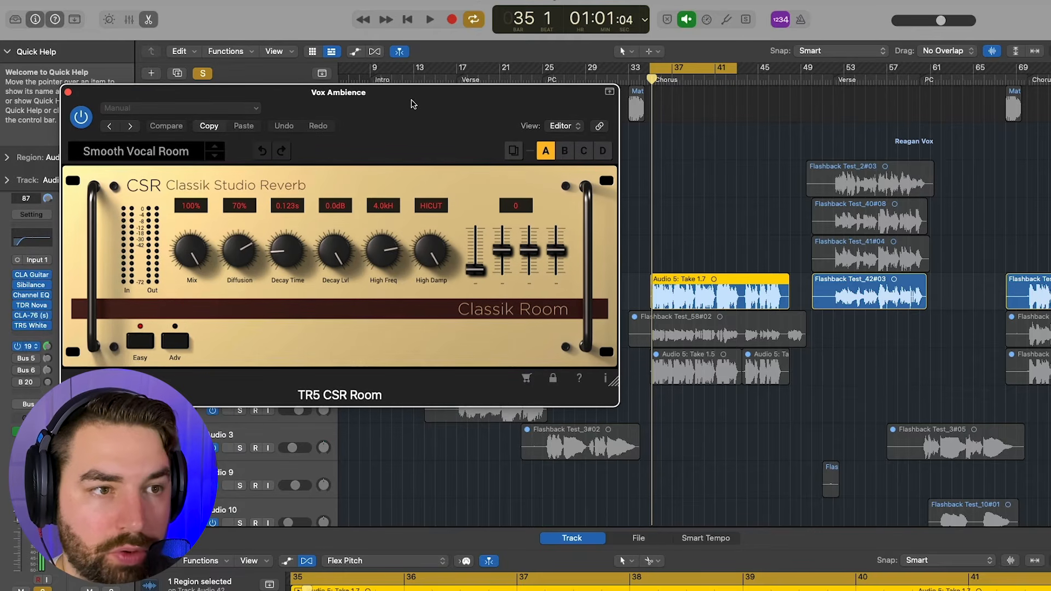
pyautogui.click(68, 92)
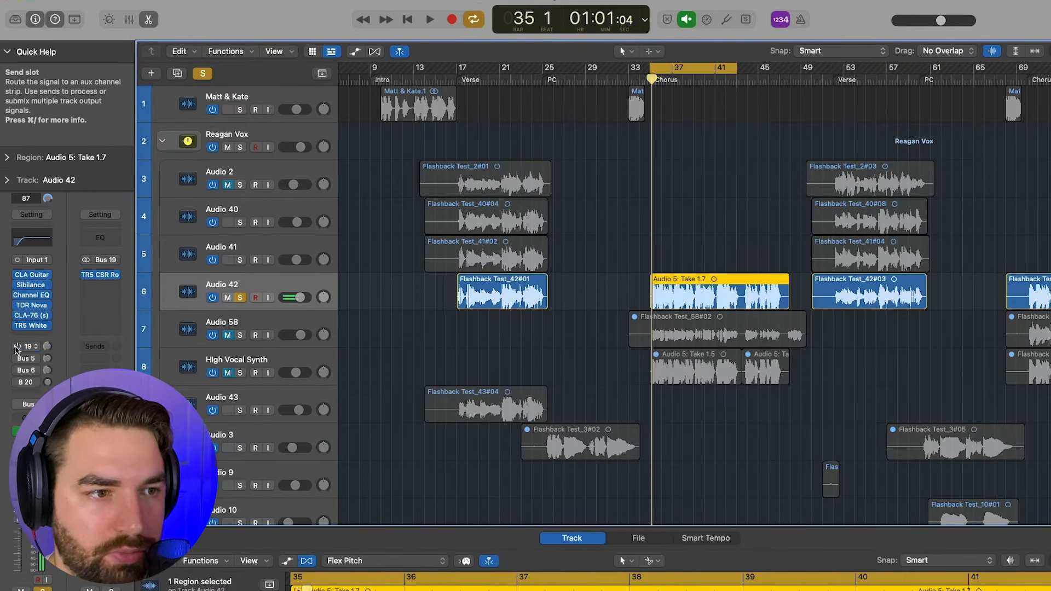
# Play the chorus with Audio 42's Bus 19 ambience send active and demonstrate its send level
pyautogui.press('space')
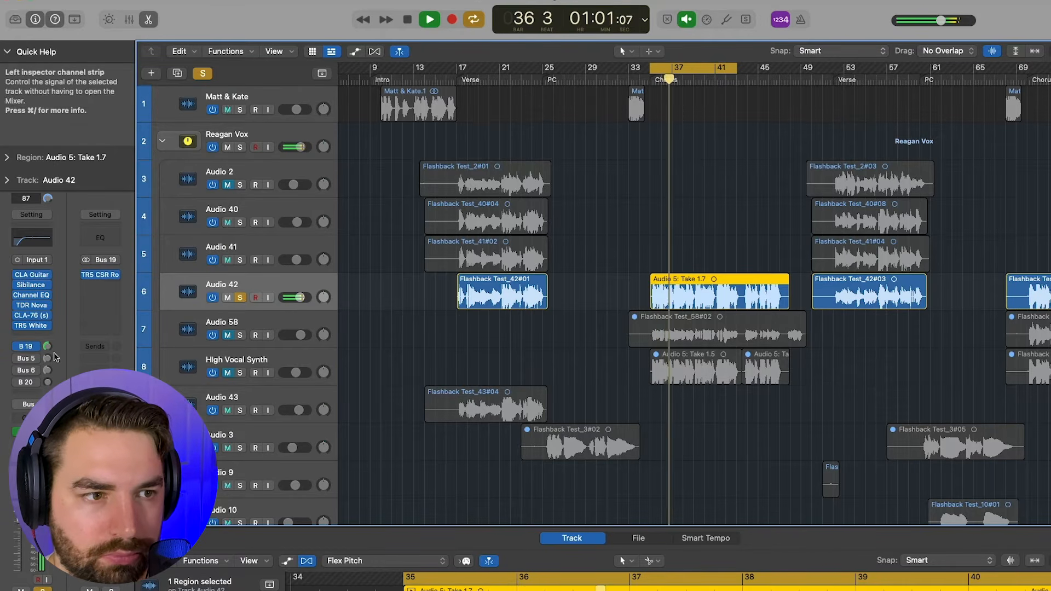
pyautogui.moveTo(47, 347); pyautogui.dragTo(44, 361)
pyautogui.press('space')
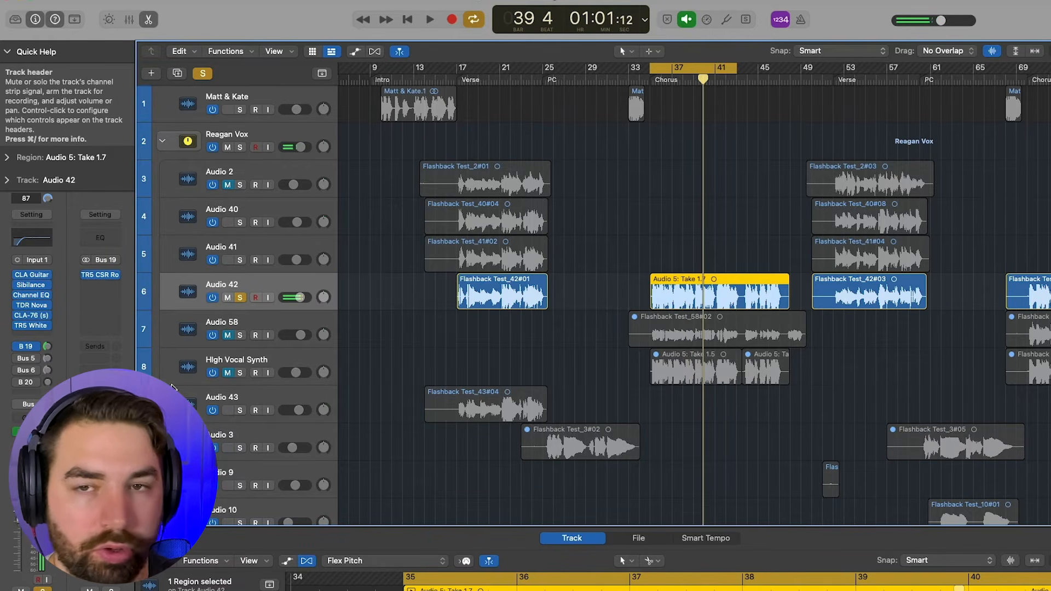
# Enable the Bus 5 send on Audio 42, open its Crystalline reverb, and reposition the reverb's window
pyautogui.click(19, 358)
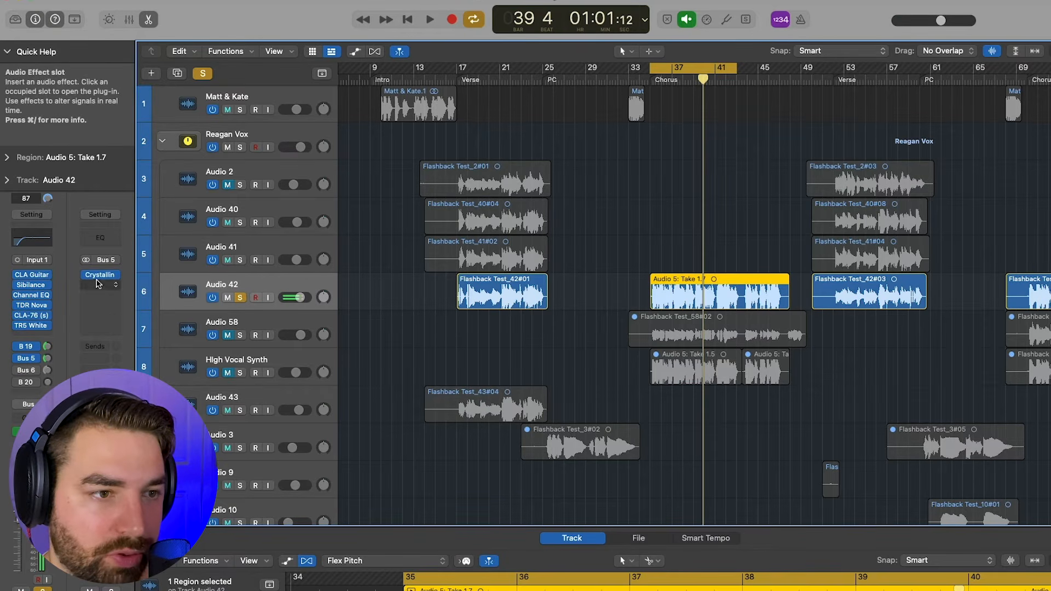
pyautogui.click(100, 277)
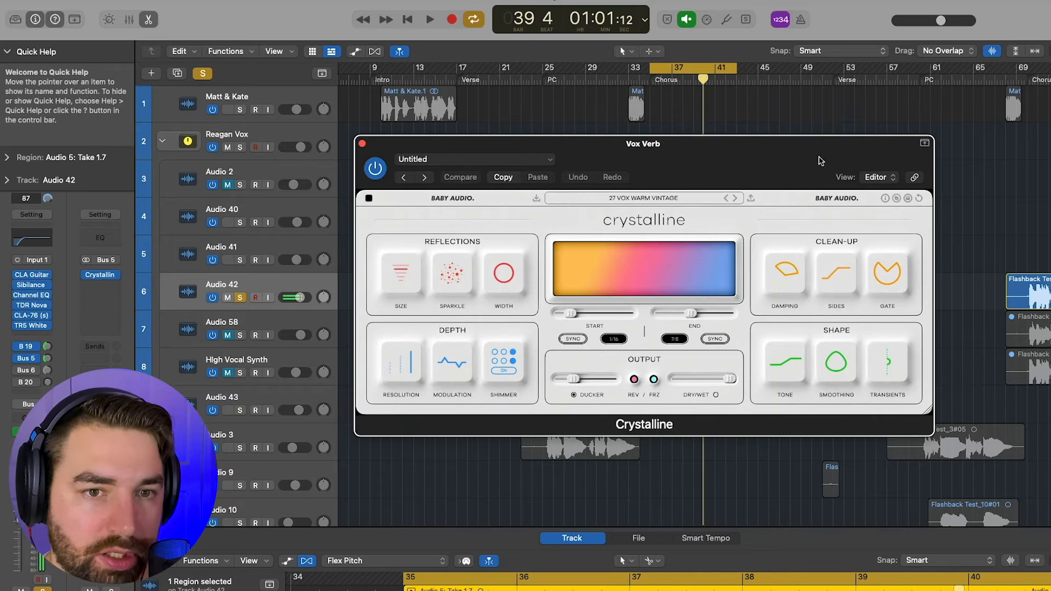
pyautogui.moveTo(817, 157); pyautogui.dragTo(494, 107)
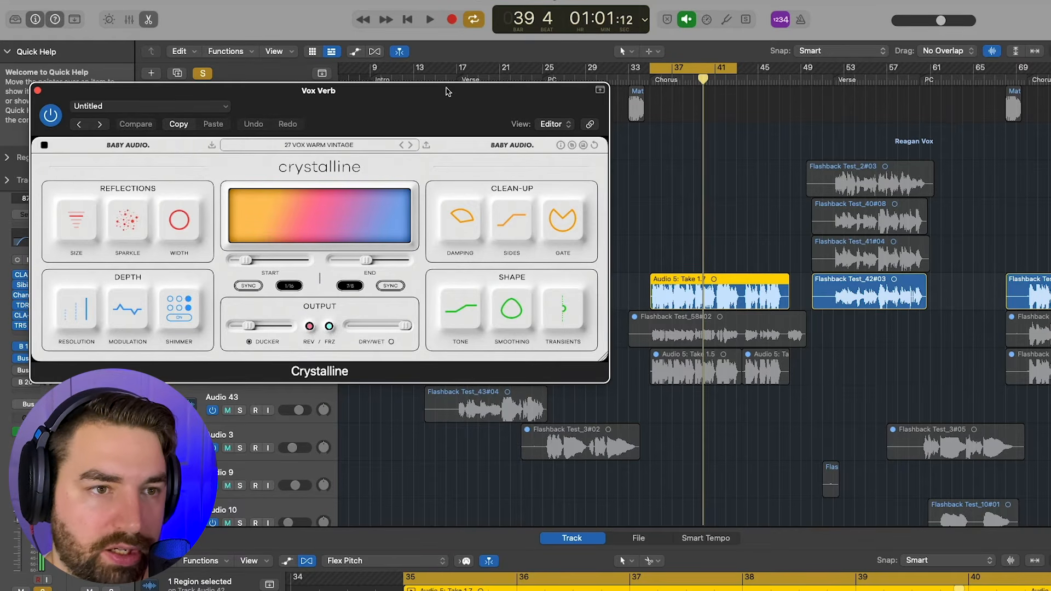
# View Crystalline's factory preset list, keep 27 VOX WARM VINTAGE, and inspect the Damping control
pyautogui.click(342, 144)
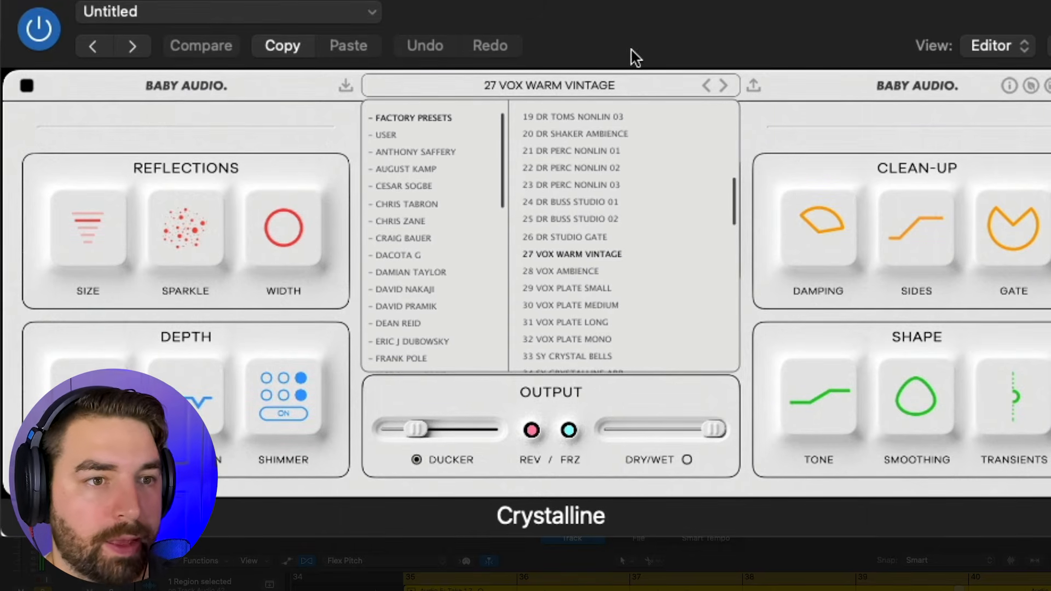
pyautogui.click(591, 89)
pyautogui.moveTo(814, 232)
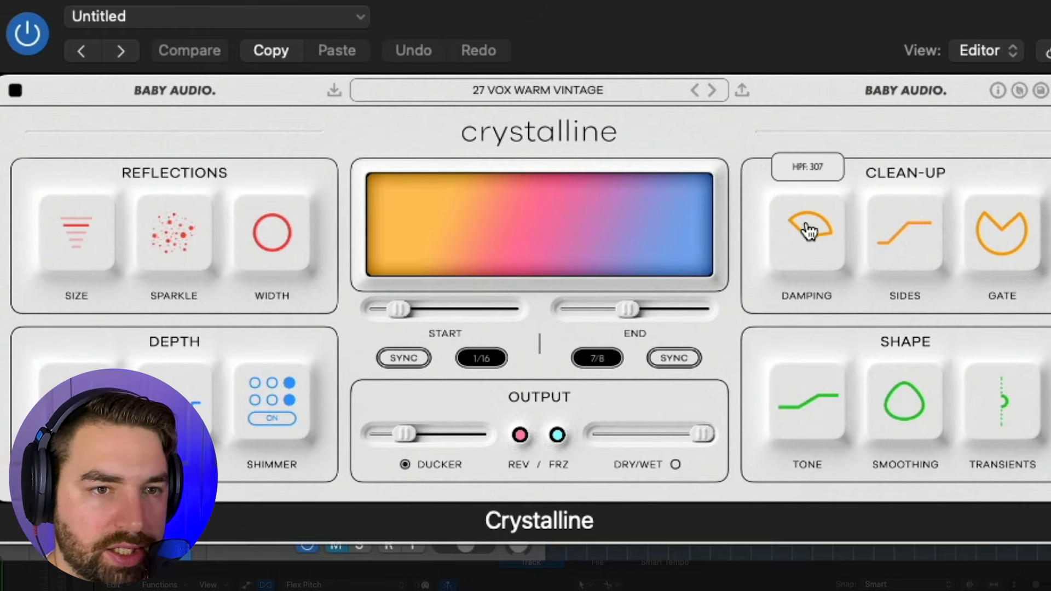
# Examine Crystalline's Damping high-pass and low-pass filters, its Sides control and the Shimmer and Sparkle settings
pyautogui.moveTo(809, 230); pyautogui.dragTo(837, 235)
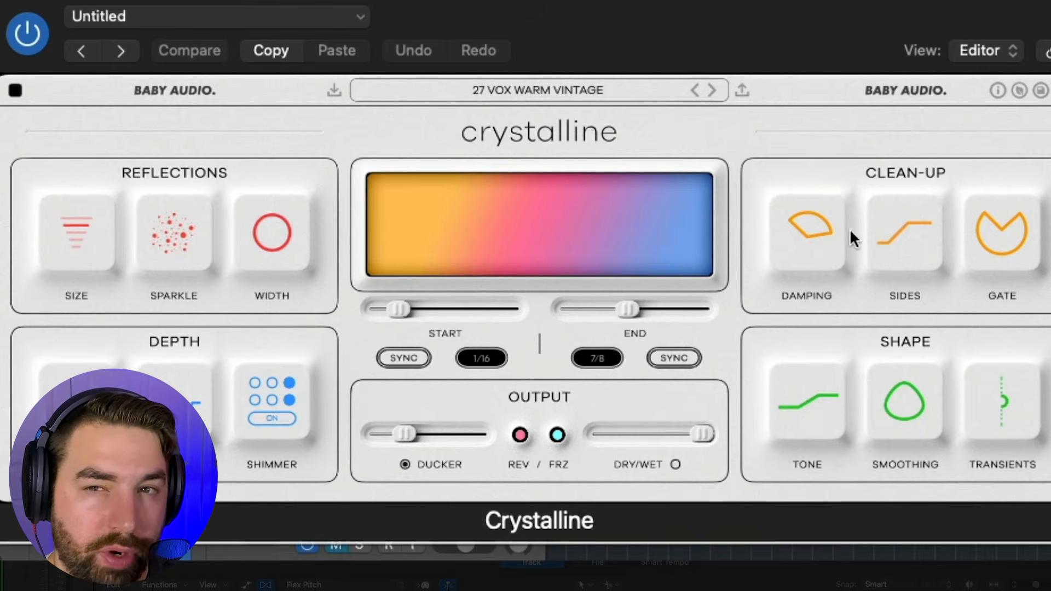
pyautogui.moveTo(781, 224)
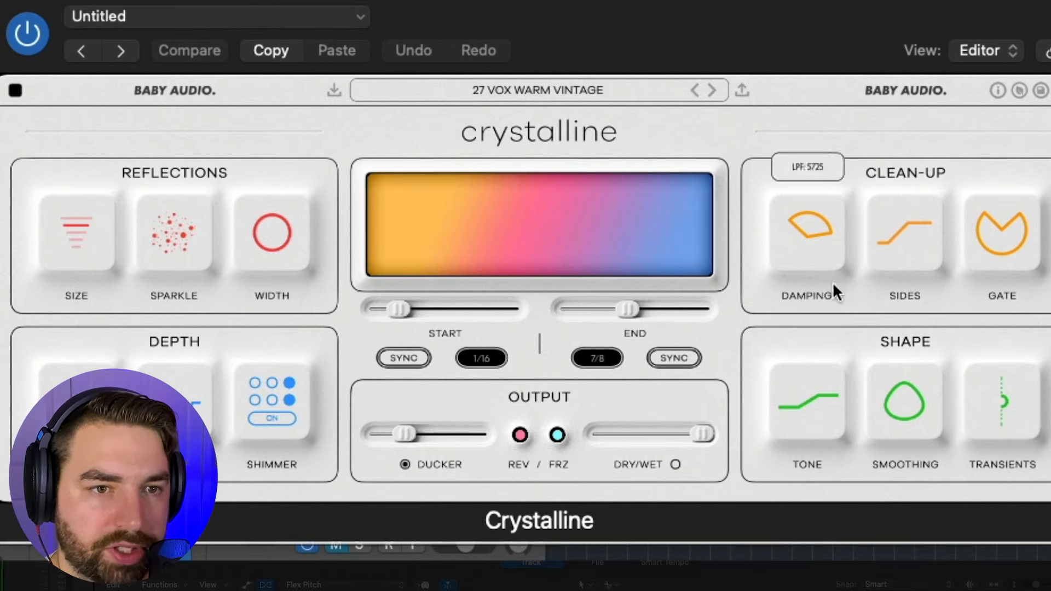
pyautogui.moveTo(912, 244)
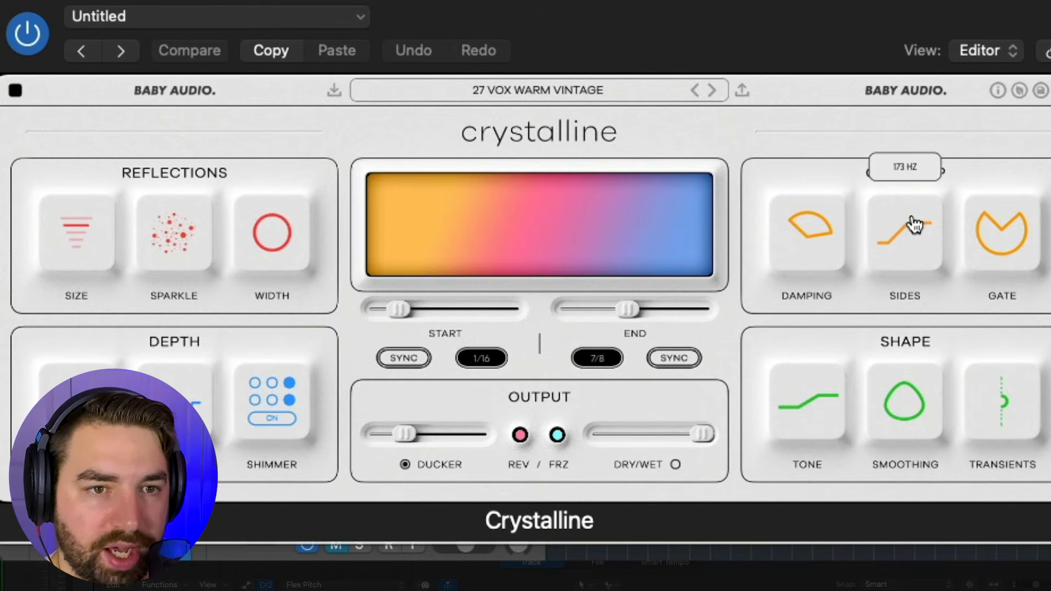
pyautogui.moveTo(914, 235)
pyautogui.mouseDown()
pyautogui.moveTo(919, 313)
pyautogui.moveTo(924, 221)
pyautogui.moveTo(922, 244)
pyautogui.mouseUp()
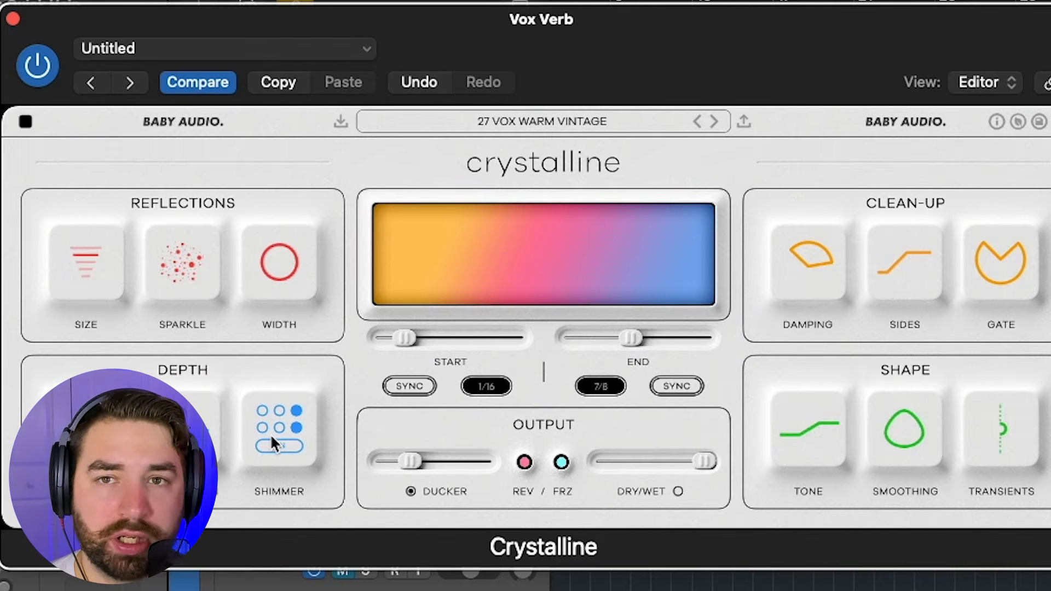
pyautogui.moveTo(186, 272)
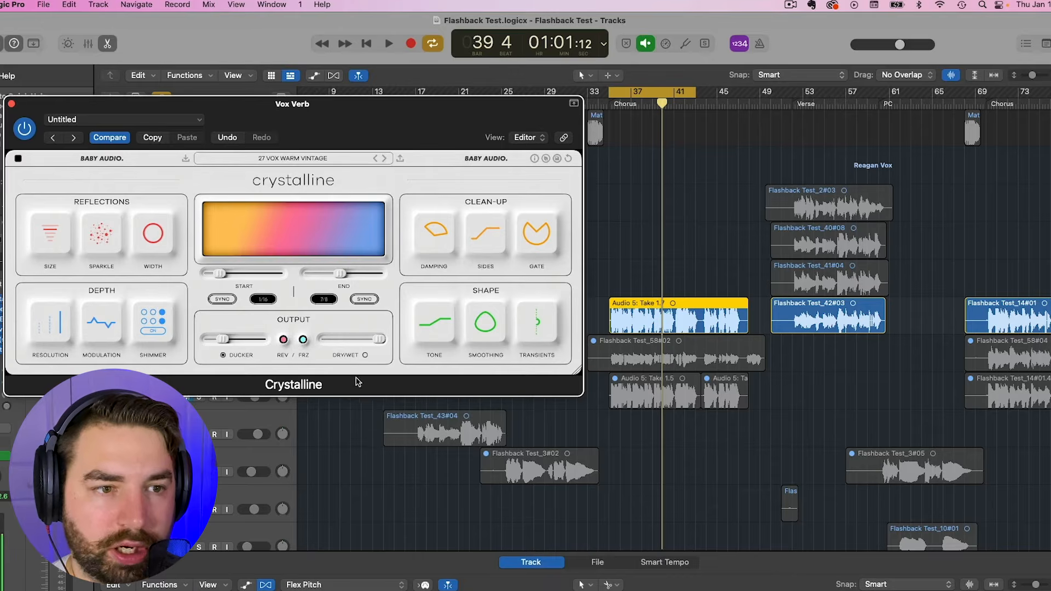
# Move the Crystalline window clear of the channel strip, toggle Audio 42's Bus 5 send during playback, and close the window
pyautogui.moveTo(47, 101); pyautogui.dragTo(308, 421)
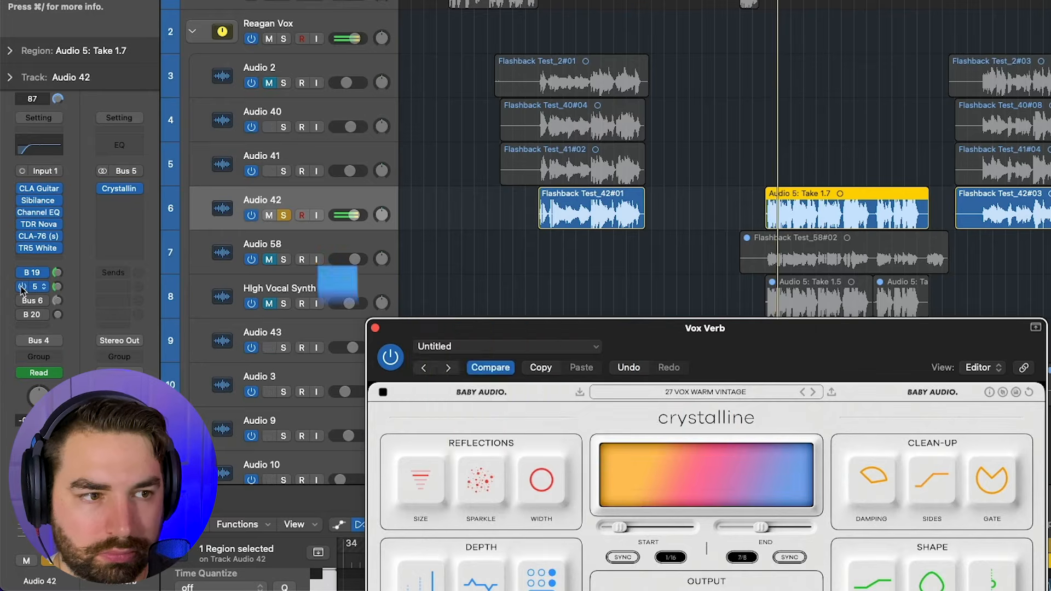
pyautogui.click(22, 286)
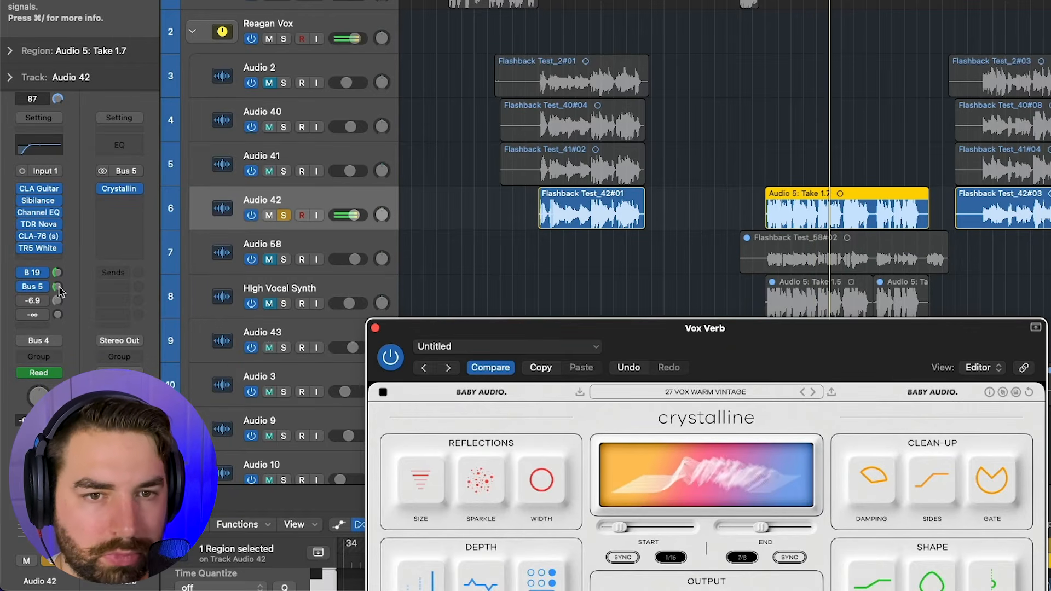
pyautogui.moveTo(818, 338); pyautogui.dragTo(692, 208)
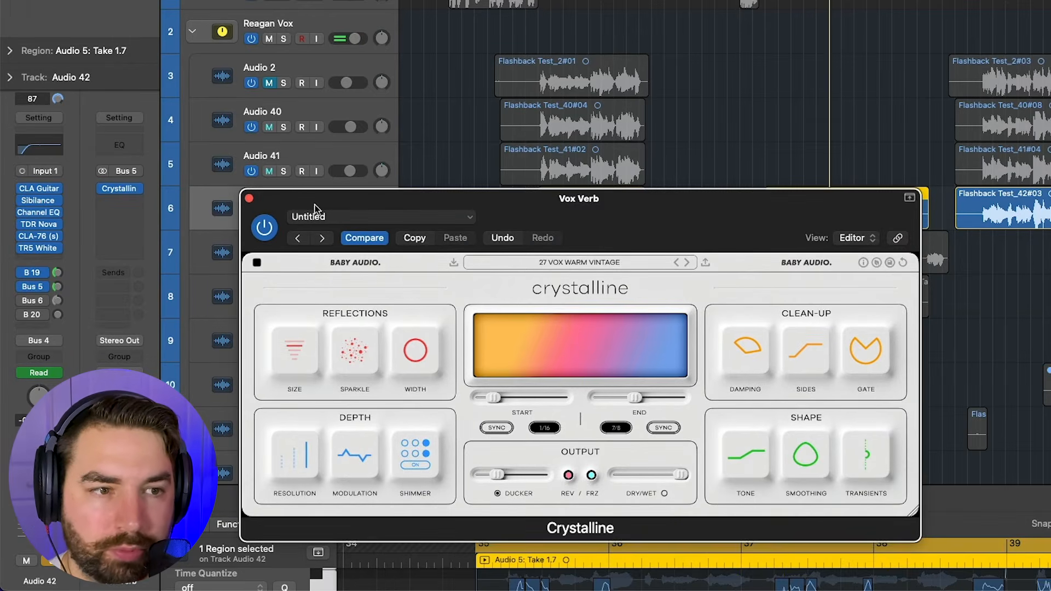
pyautogui.click(249, 199)
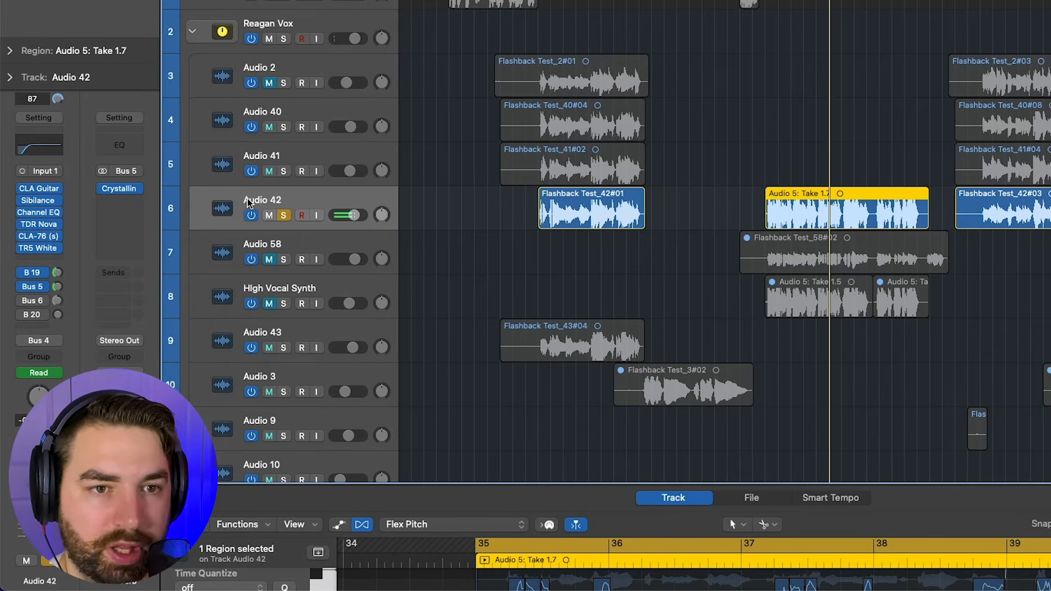
# Show the Bus 6 channel from Audio 42's sends and open its Comeback Kid delay
pyautogui.click(33, 300)
pyautogui.click(81, 251)
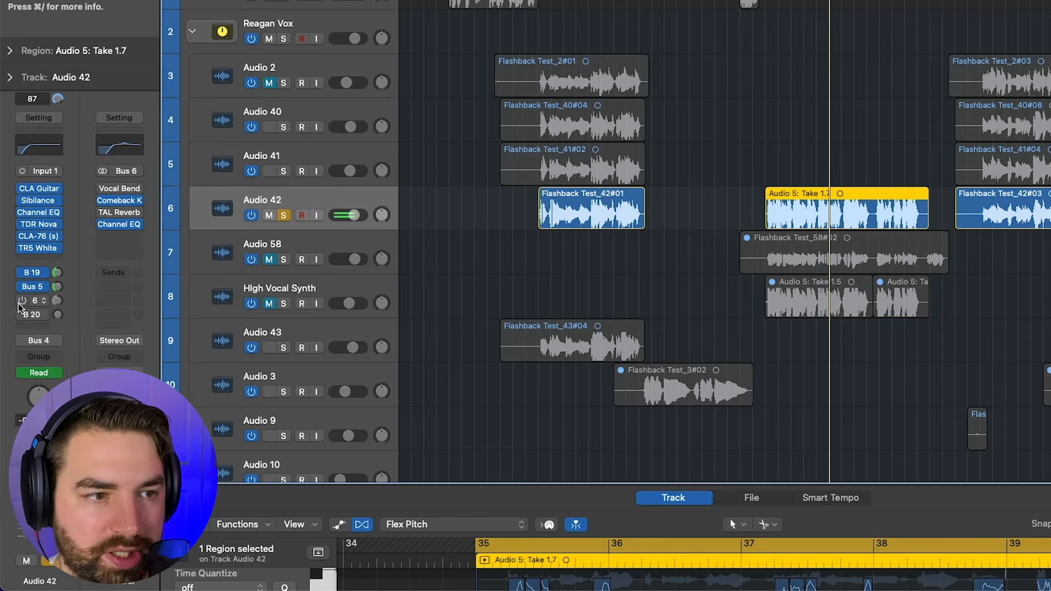
pyautogui.click(120, 200)
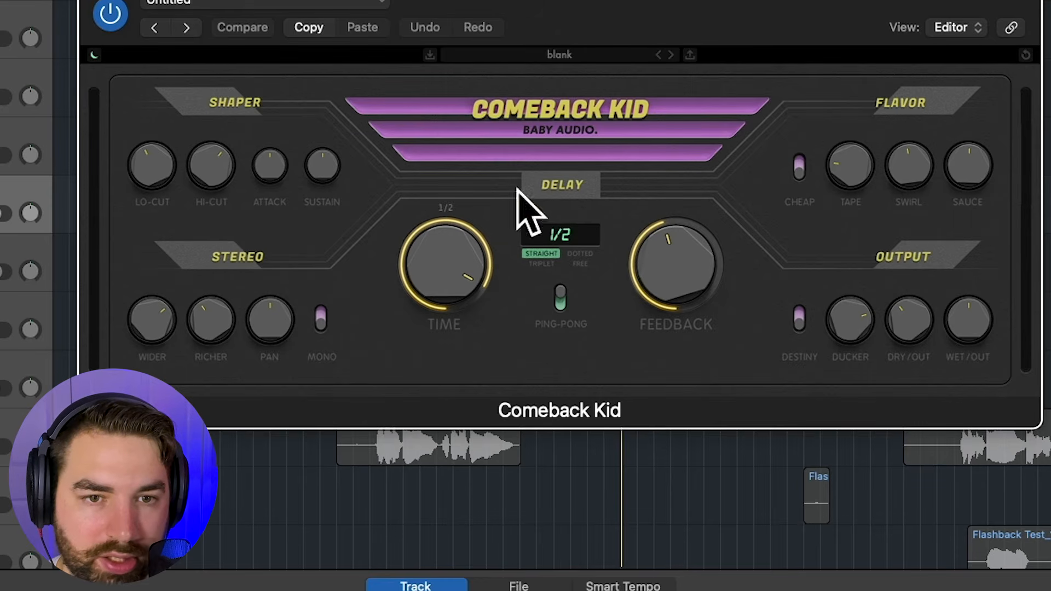
# Inspect Comeback Kid's Ducker, Lo-Cut, Tape and Ping-Pong controls, and close the delay's window
pyautogui.moveTo(858, 333)
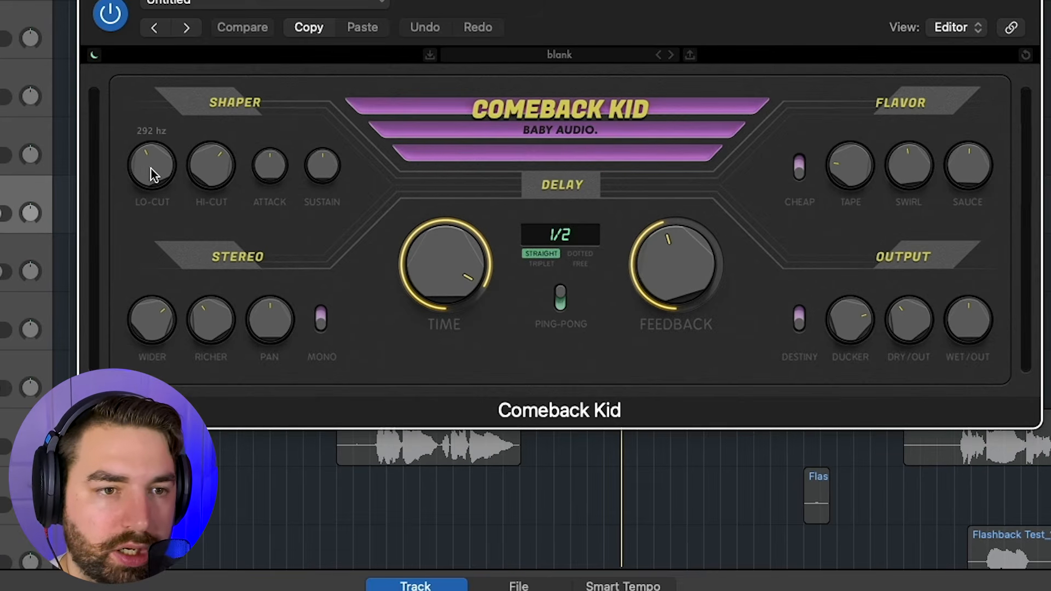
pyautogui.moveTo(169, 163)
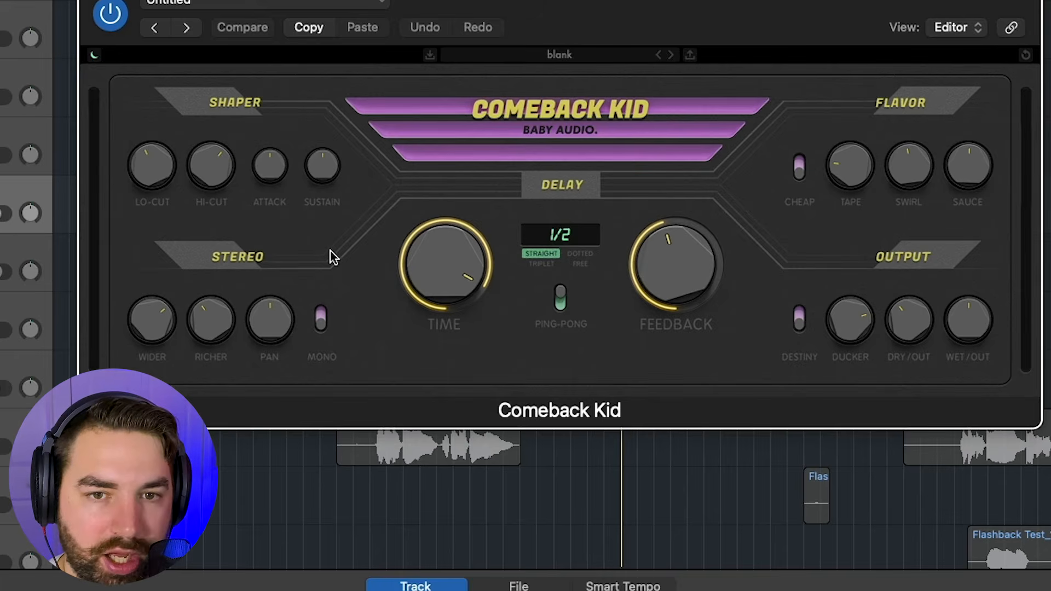
pyautogui.moveTo(829, 177)
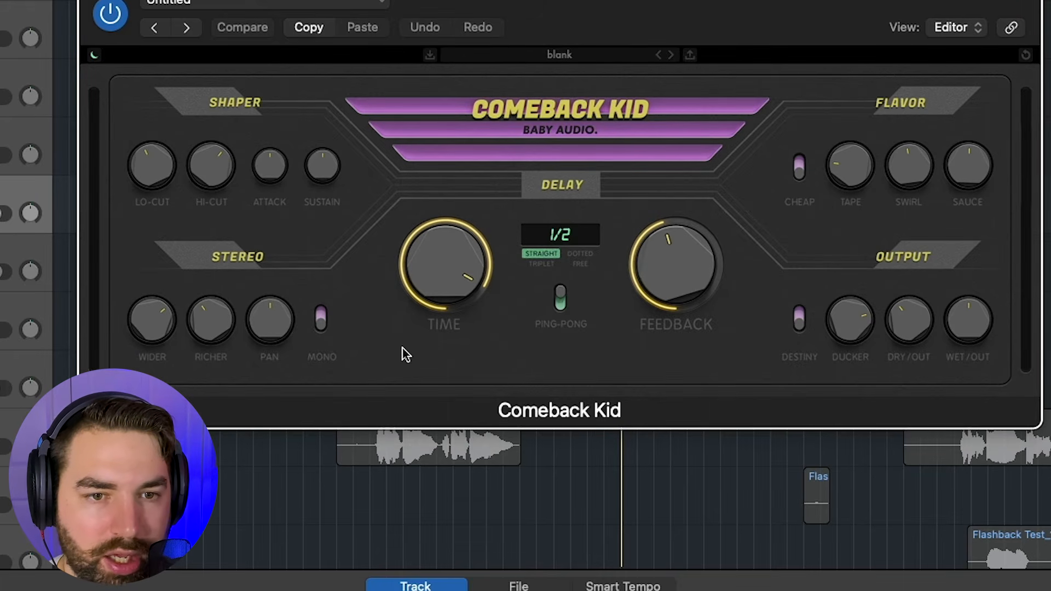
pyautogui.moveTo(562, 313)
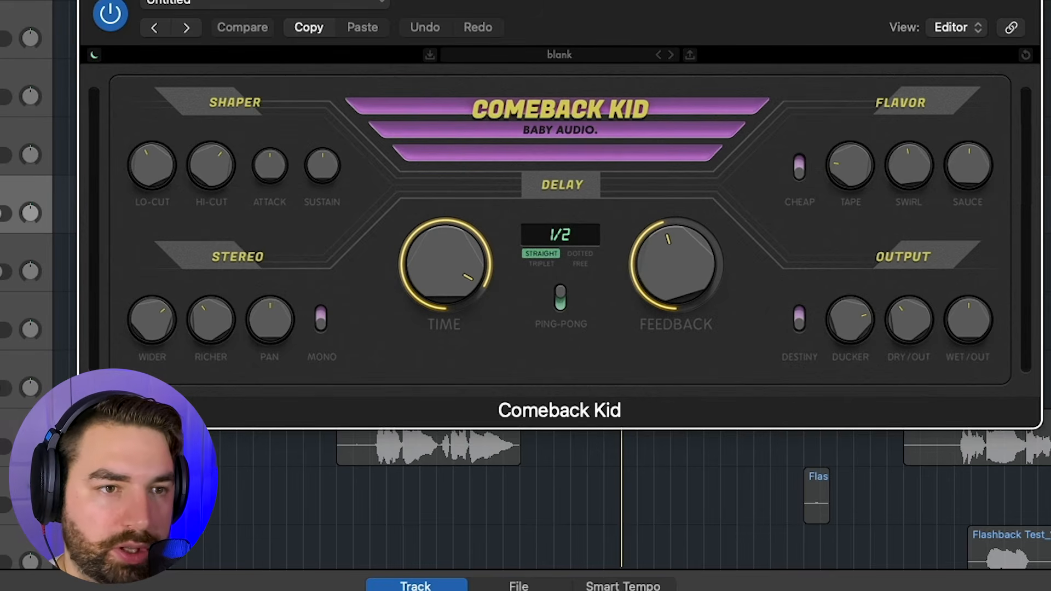
pyautogui.press('super+w')
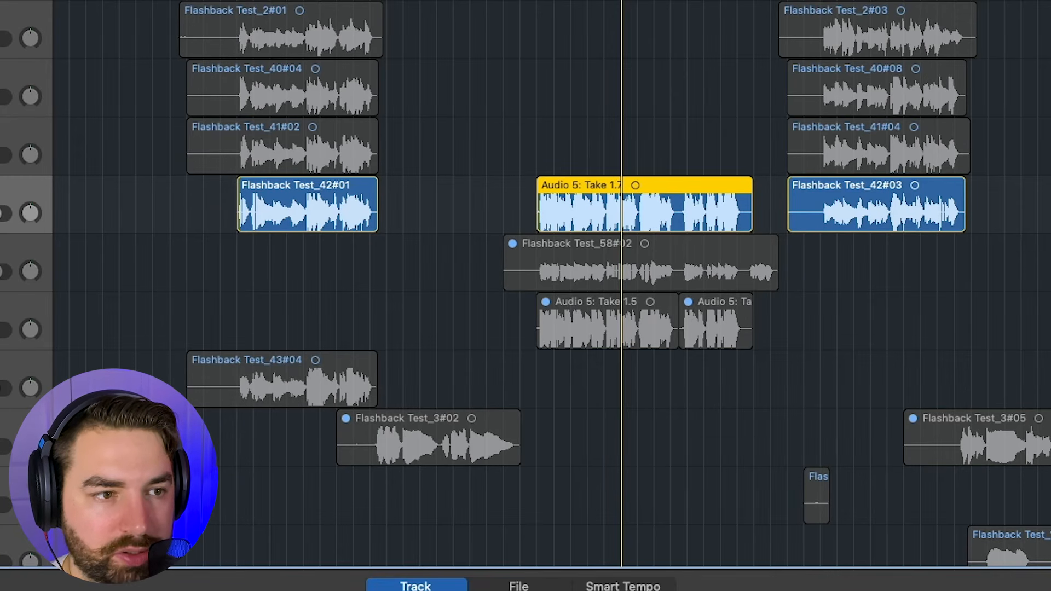
# Raise the Channel EQ's upper-mid boost to +4.0 dB at 1410 Hz, and close the EQ window
pyautogui.press('v')
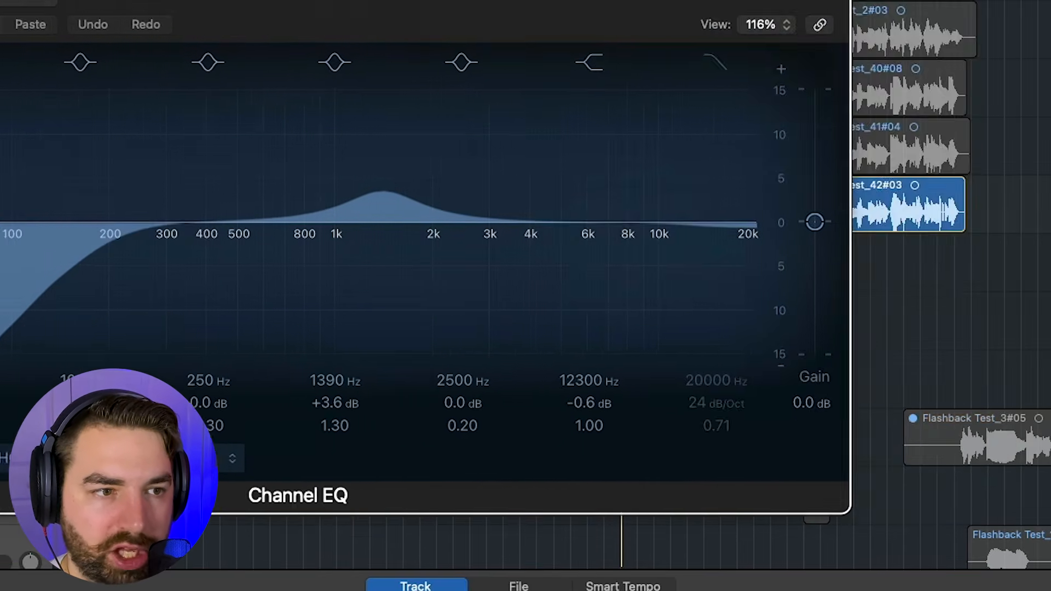
pyautogui.moveTo(297, 1); pyautogui.dragTo(482, 0)
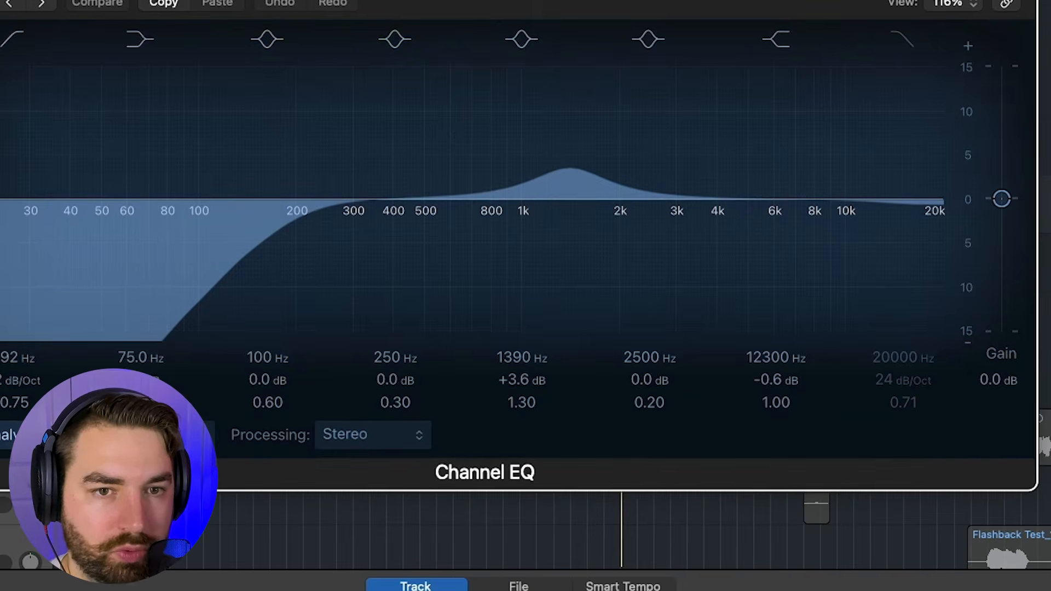
pyautogui.moveTo(579, 179)
pyautogui.mouseDown()
pyautogui.moveTo(586, 169)
pyautogui.moveTo(556, 164)
pyautogui.moveTo(568, 164)
pyautogui.mouseUp()
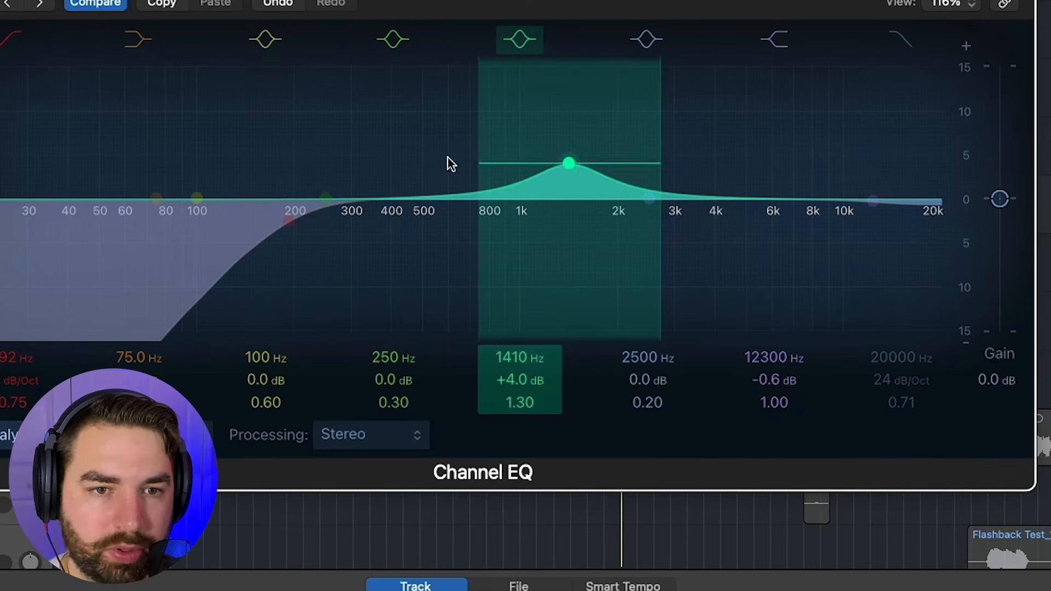
pyautogui.press('super+w')
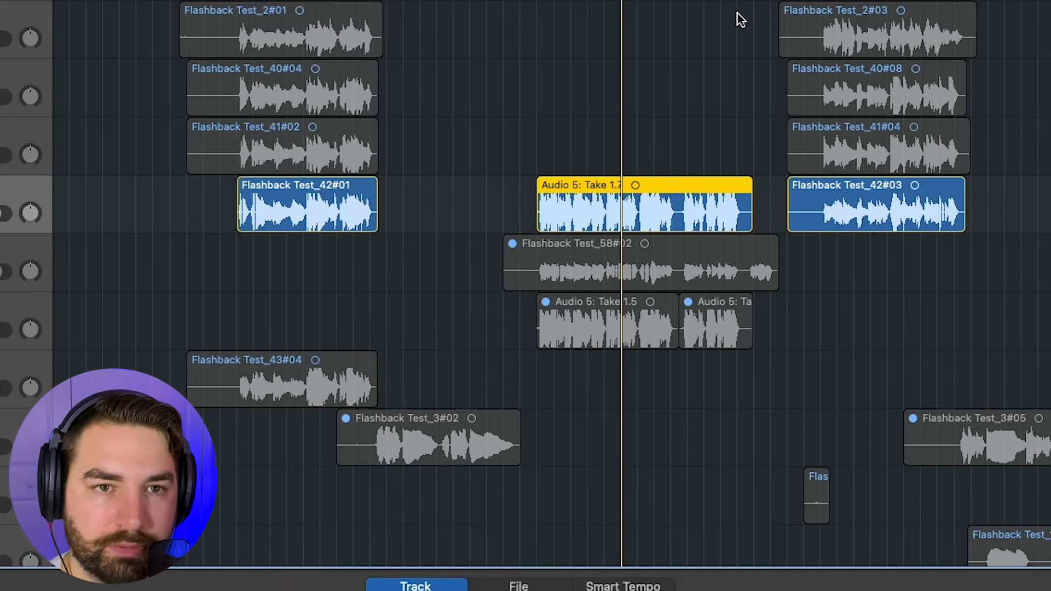
# Play the chorus vocal with its delay, and move the playhead to the end of the Audio 5: Take 1.7 region
pyautogui.press('space')
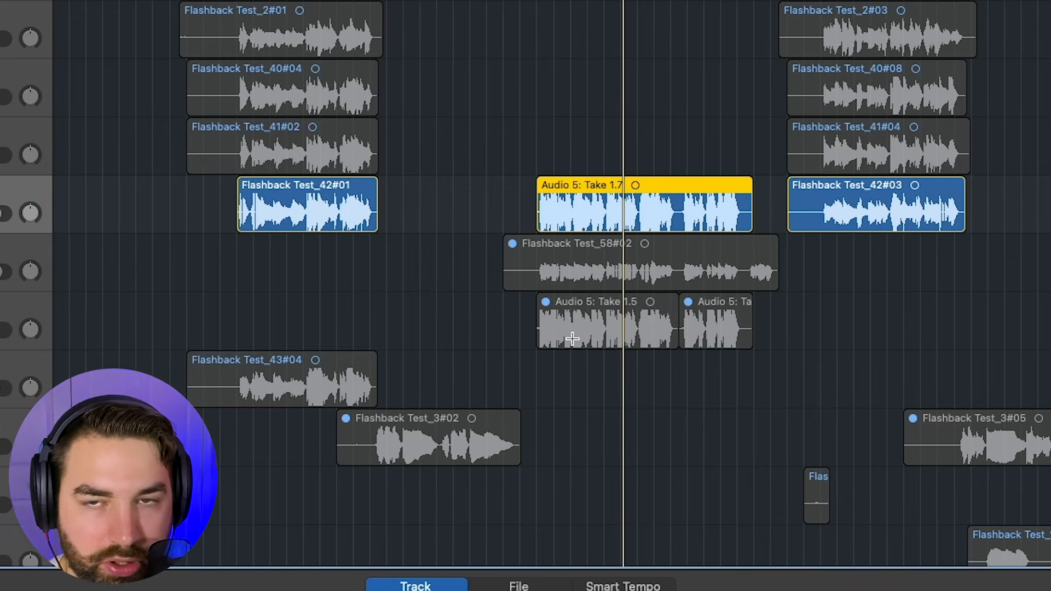
pyautogui.hscroll(-3, 519, 202)
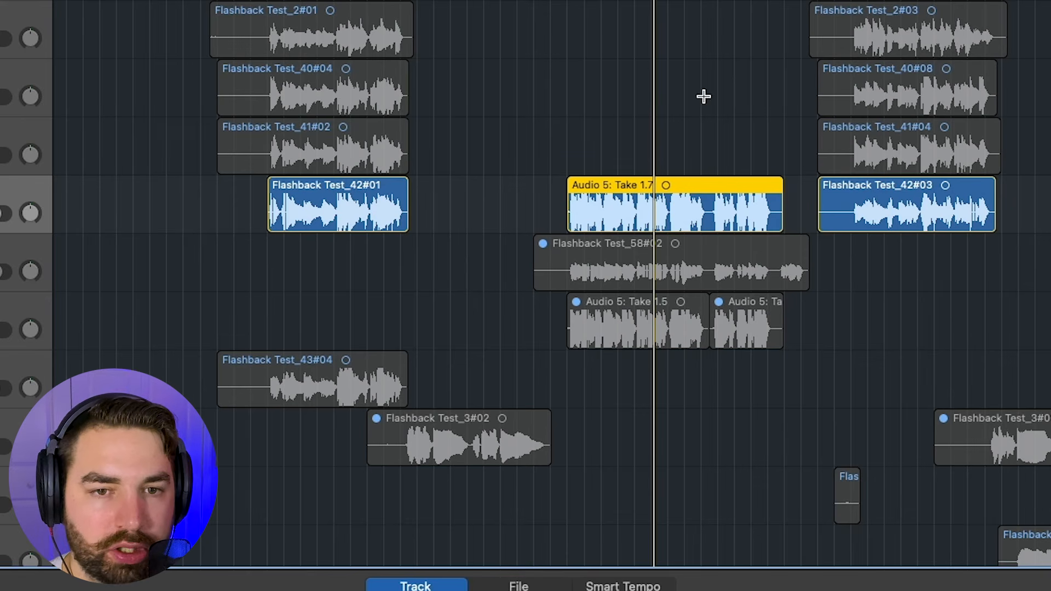
pyautogui.moveTo(684, 0); pyautogui.dragTo(783, 0)
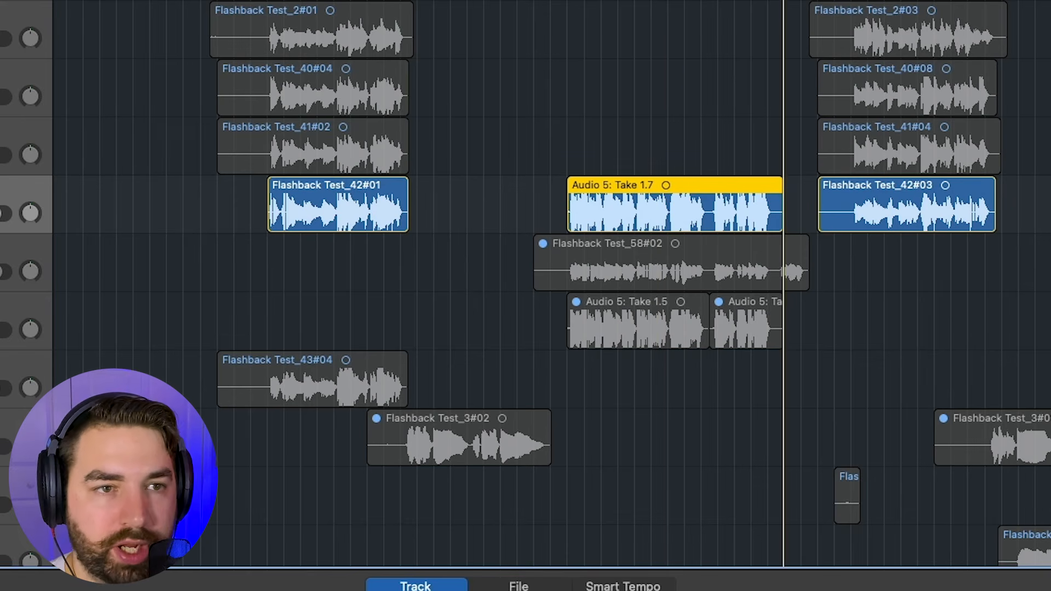
# Unsolo Audio 42 and play the chorus in the full mix from inside the Audio 5: Take 1.7 region
pyautogui.press('s')
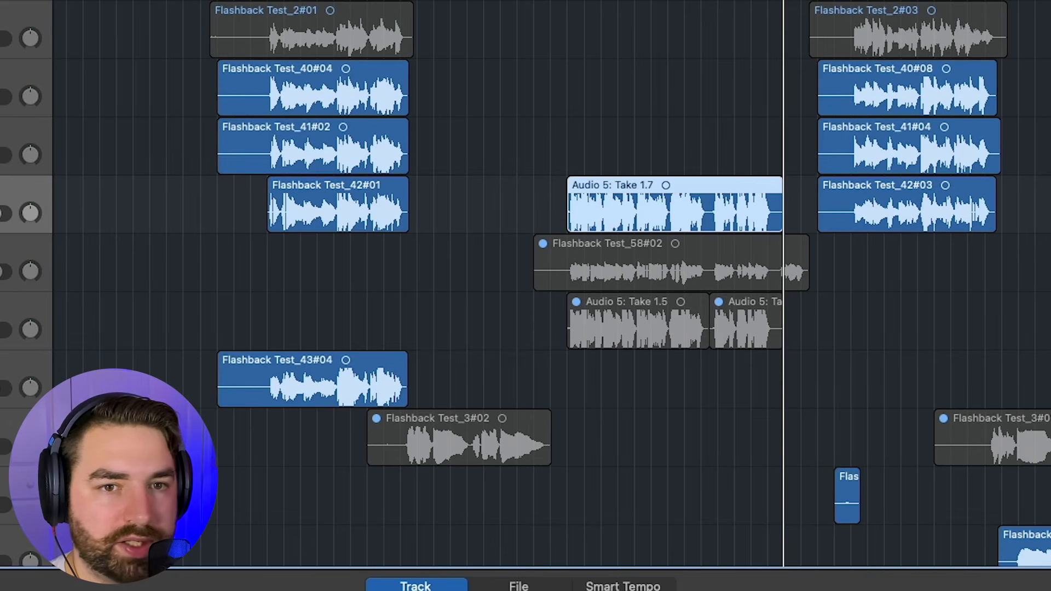
pyautogui.click(584, 0)
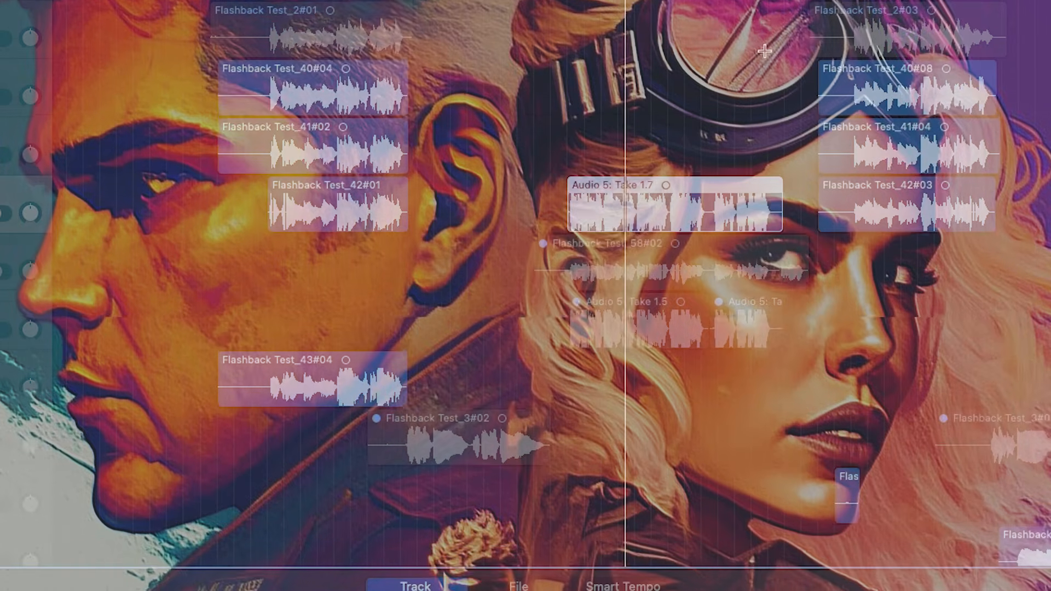
pyautogui.scroll(-5, 932, 183)
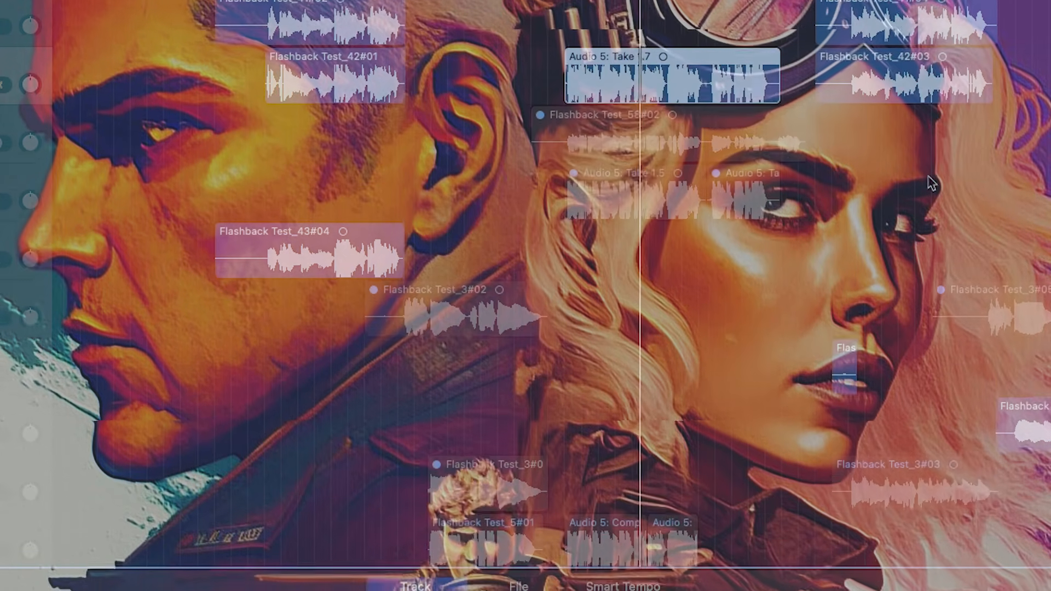